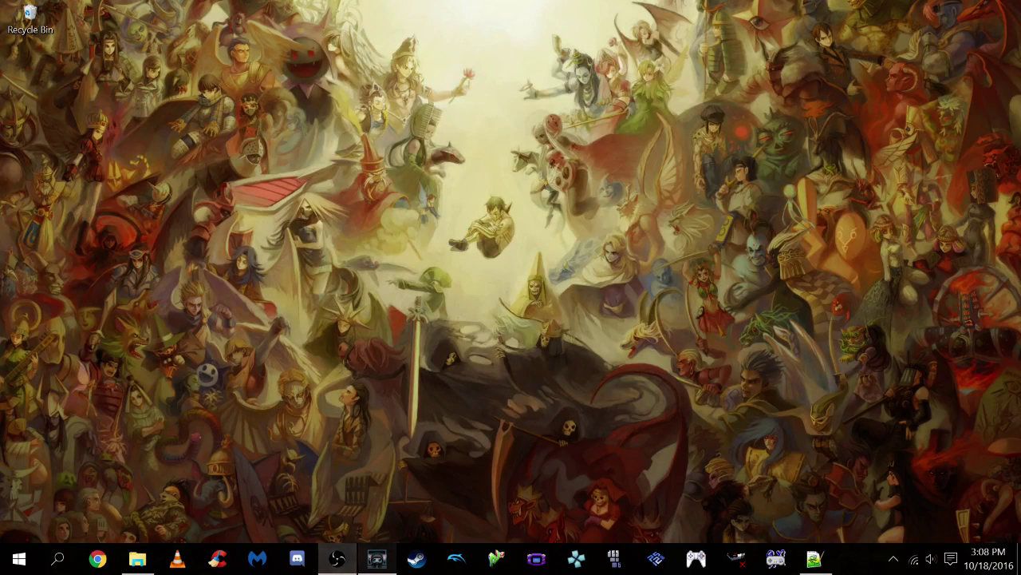
Bring up AnkhBot R2 and view the file location of the AnkhHeart Documentation shortcut
left_click(377, 559)
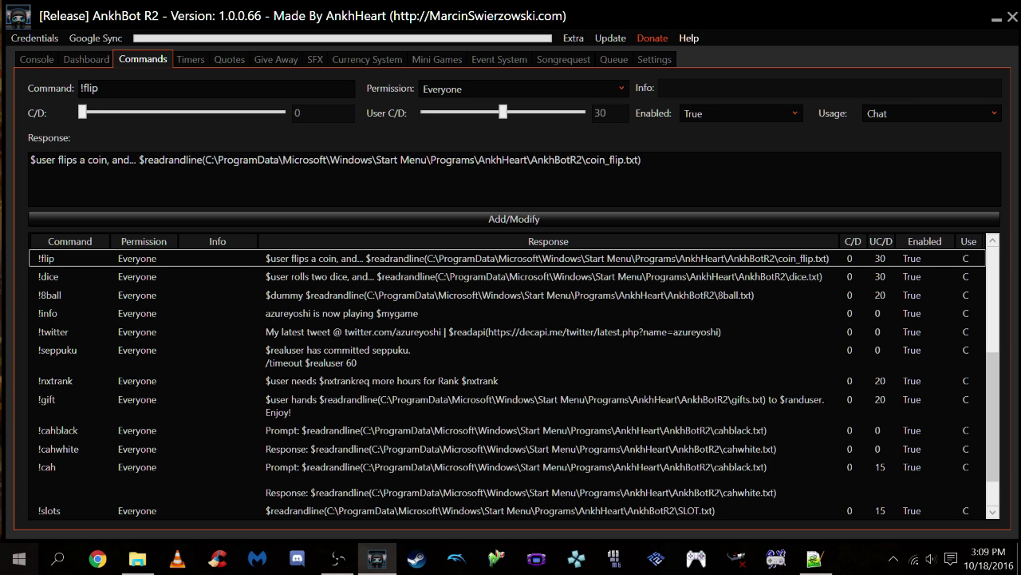
key("super")
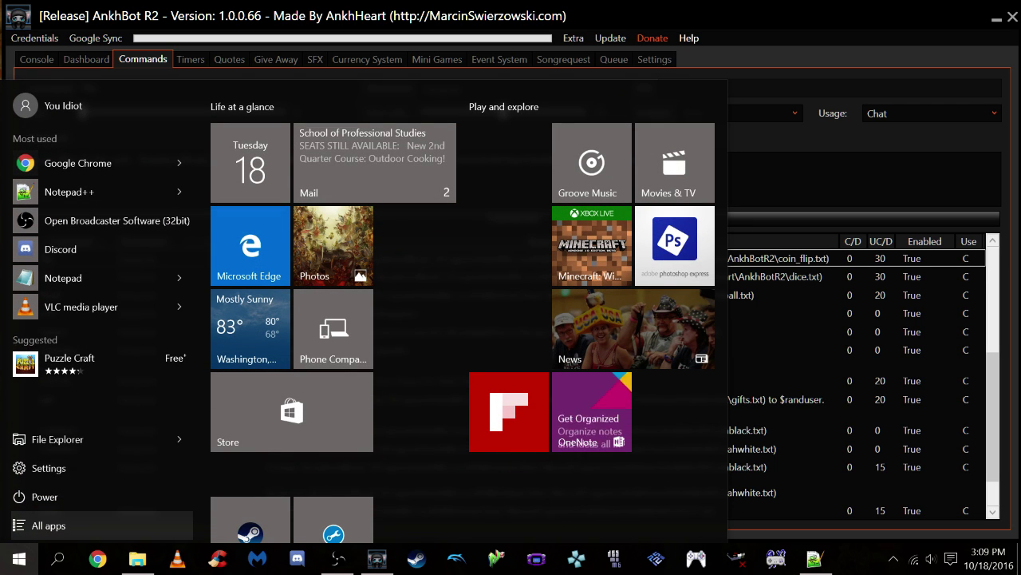
left_click(49, 525)
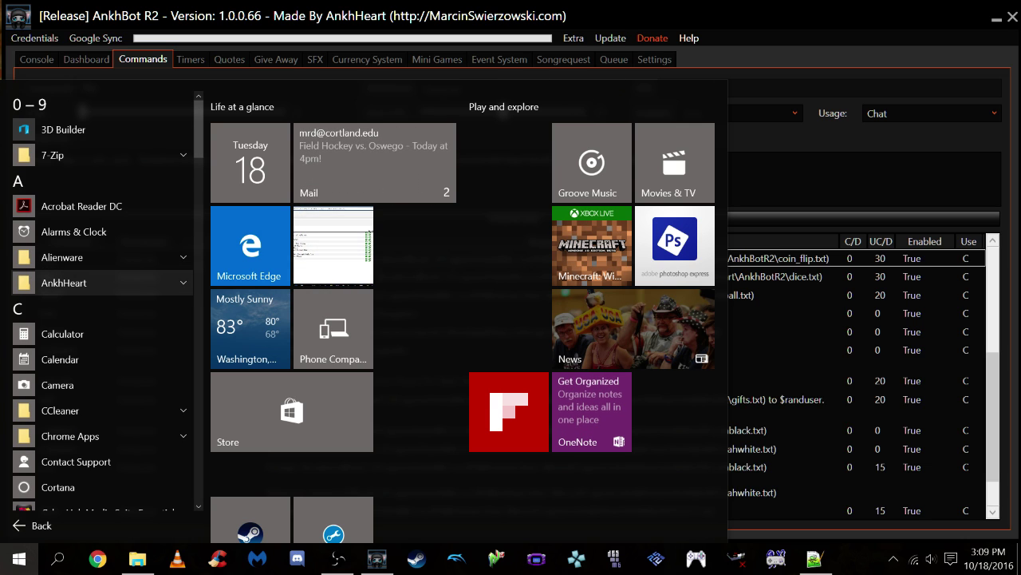
left_click(104, 283)
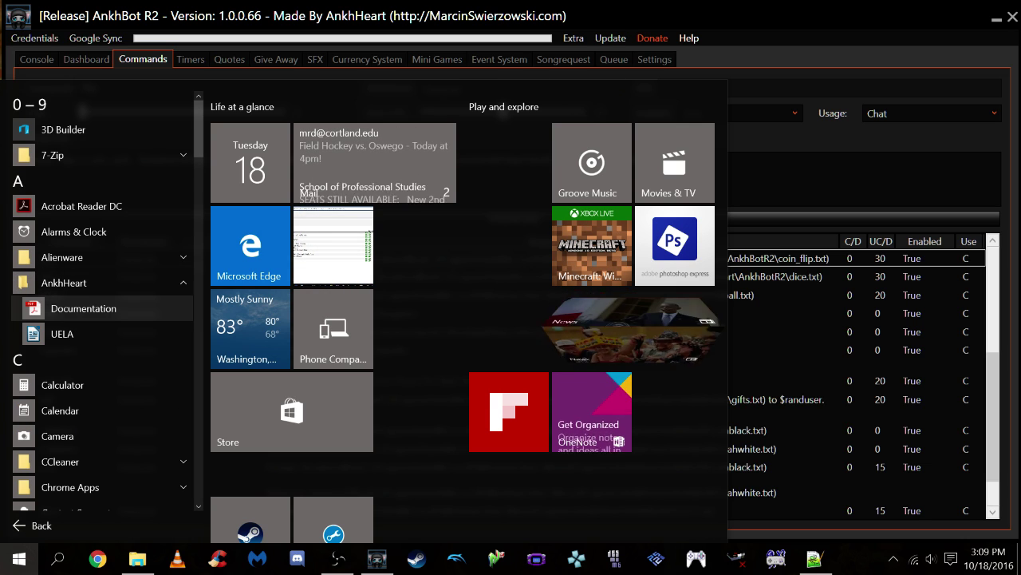
right_click(66, 308)
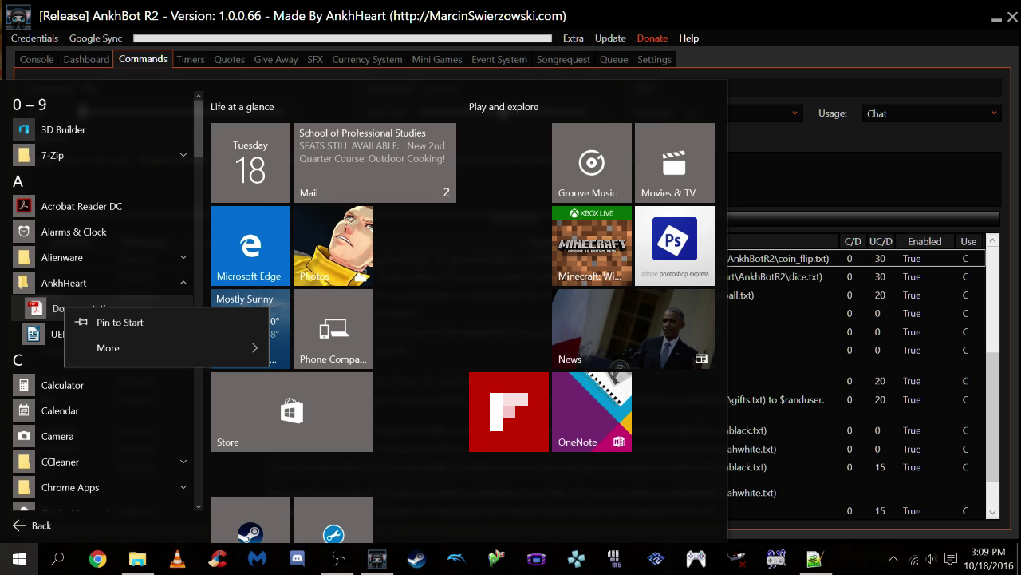
mouse_move(199, 352)
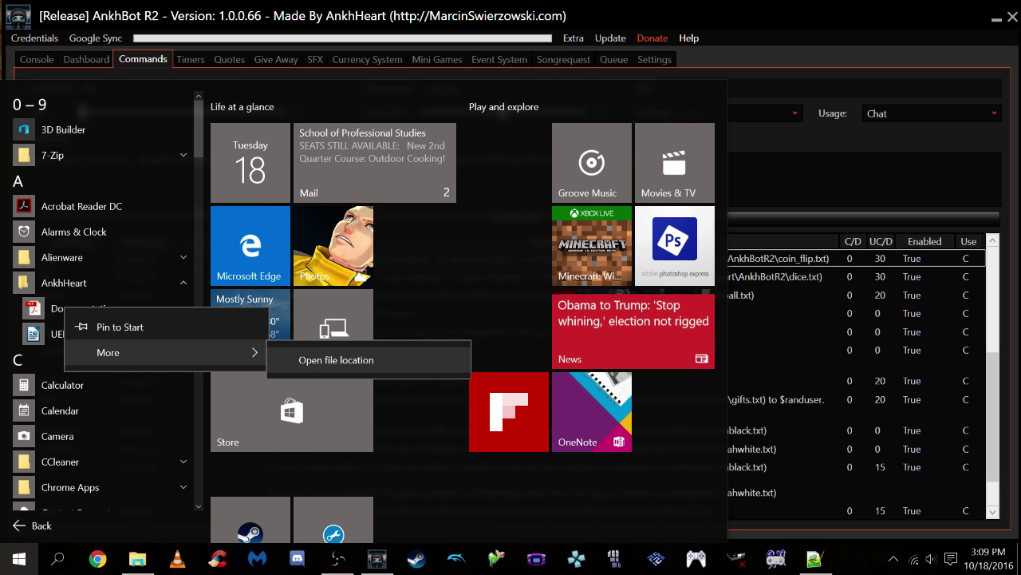
left_click(330, 358)
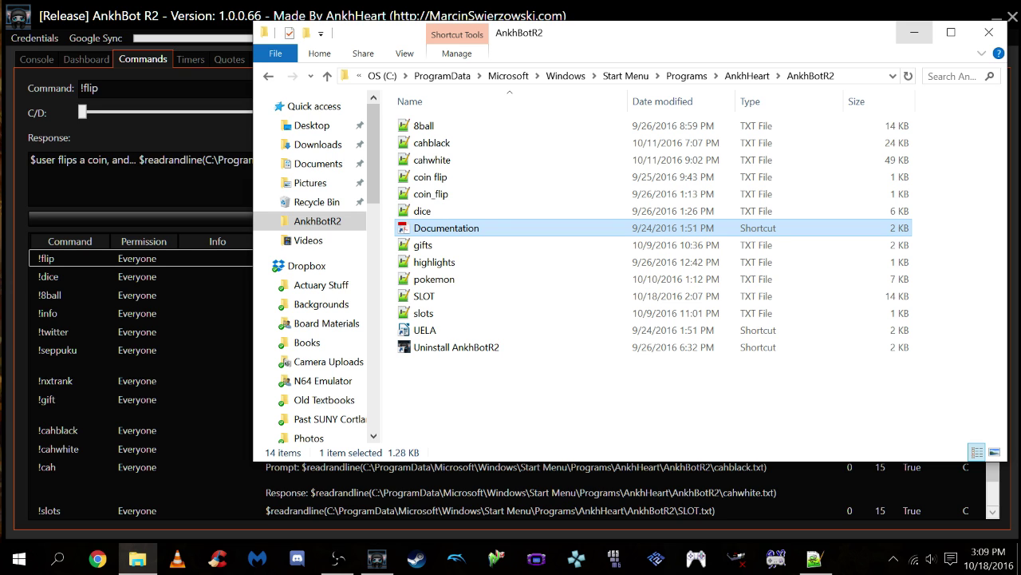
left_click(915, 32)
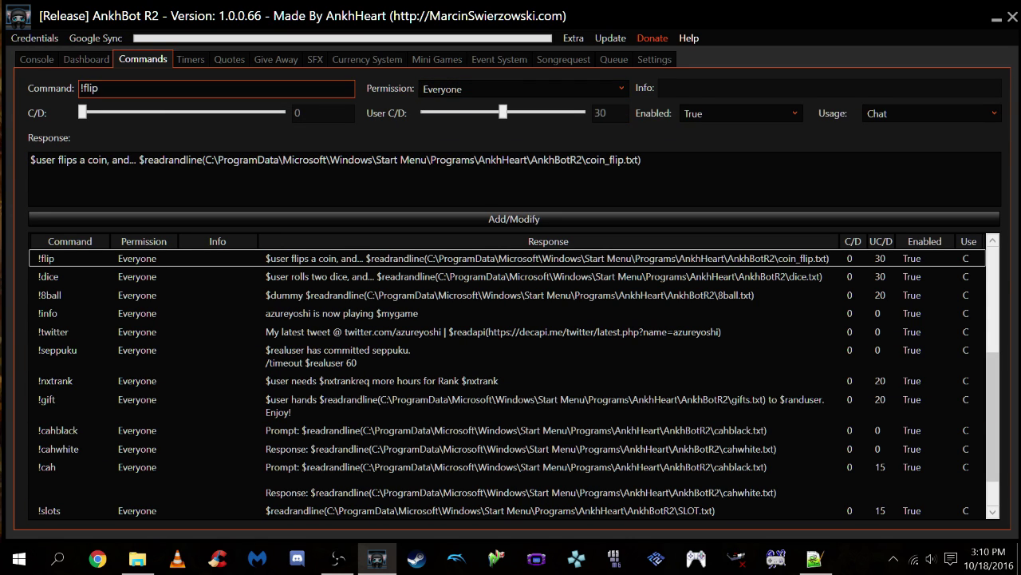
Set the !flip command to permission Everyone, user cooldown 30, enabled True and usage Chat, and apply the settings
left_click(522, 89)
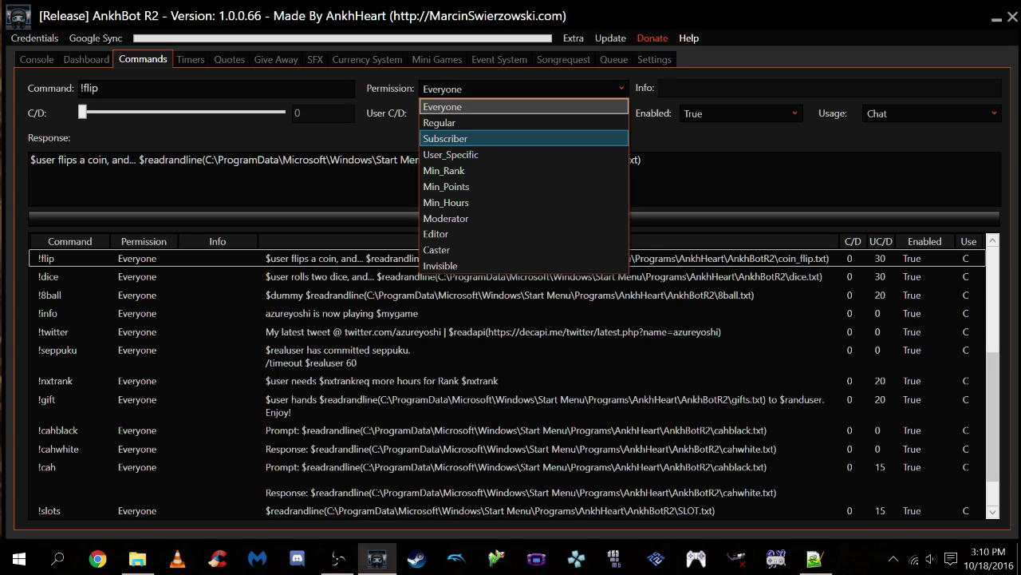
left_click(443, 106)
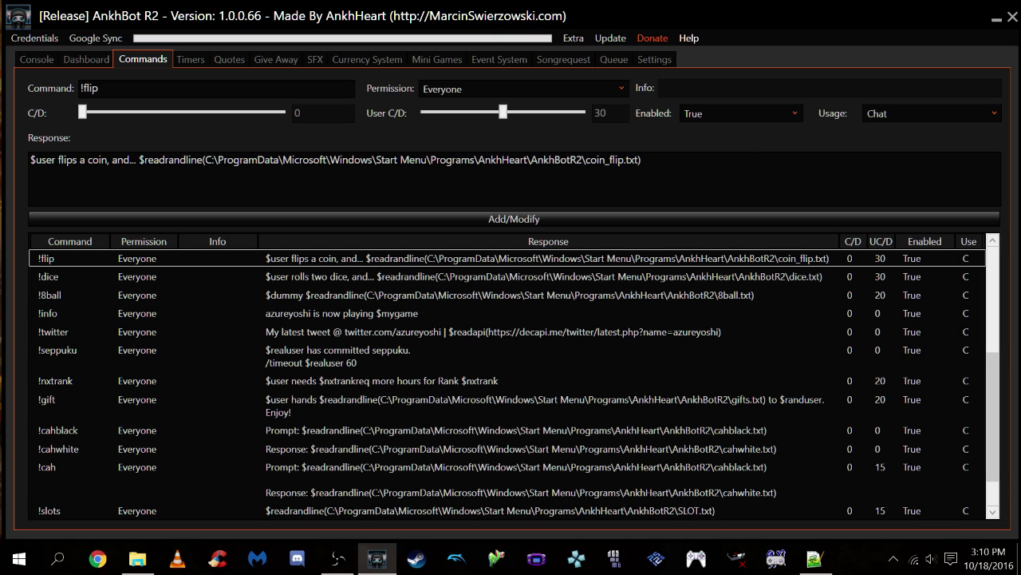
mouse_move(503, 112)
left_mouse_down()
mouse_move(536, 112)
mouse_move(503, 112)
left_mouse_up()
left_click(740, 113)
left_click(702, 130)
left_click(931, 113)
left_click(886, 130)
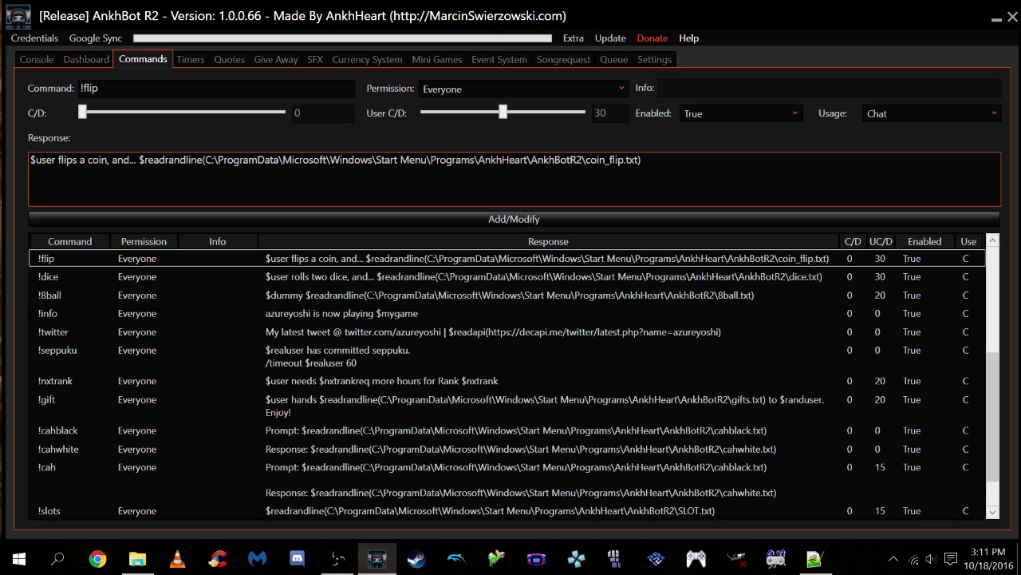
left_click(514, 218)
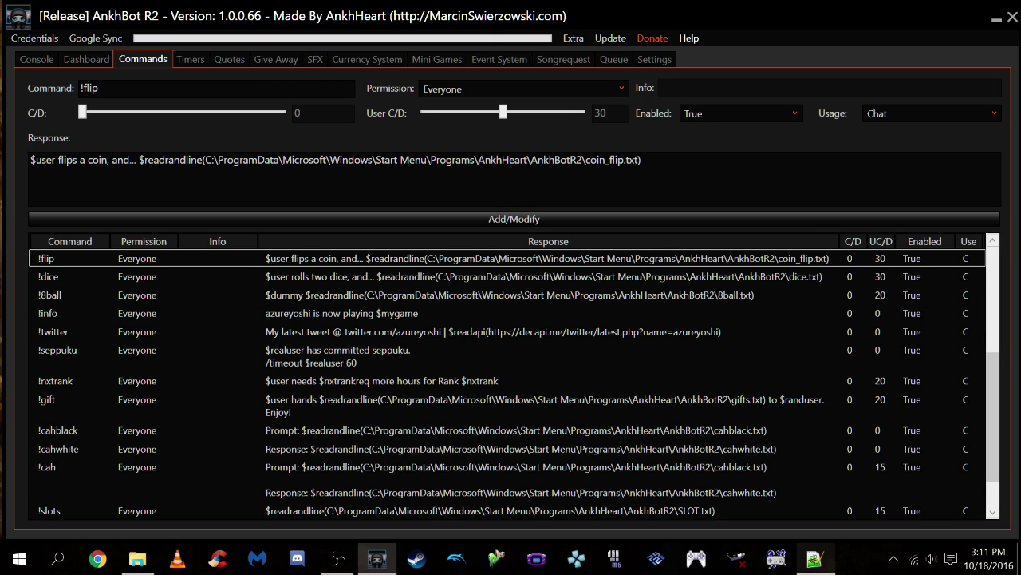
Switch to Notepad++ and examine the full $addpoints and $removepoints lines in coin_flip.txt
key("alt+Tab")
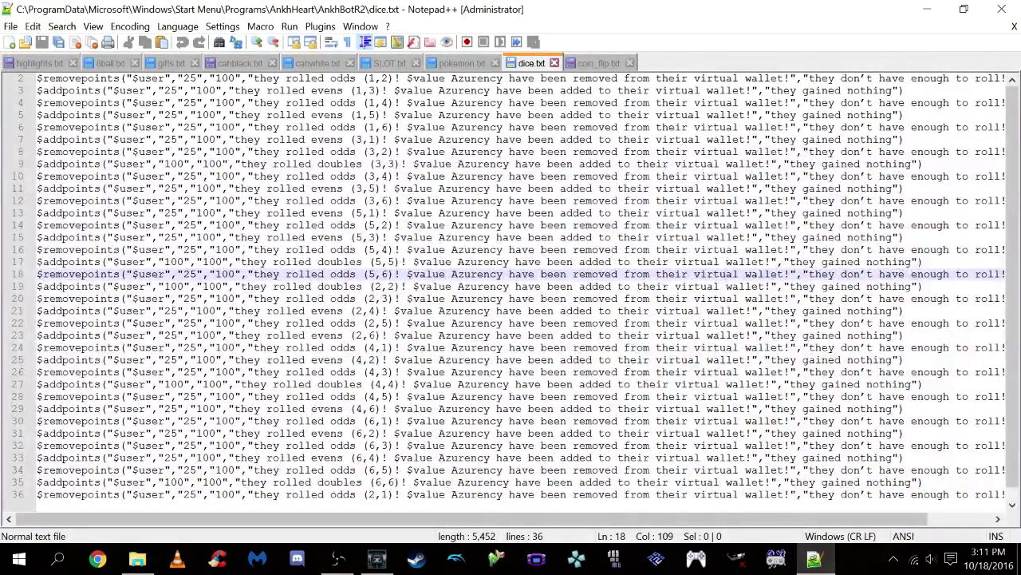
key("ctrl+Tab")
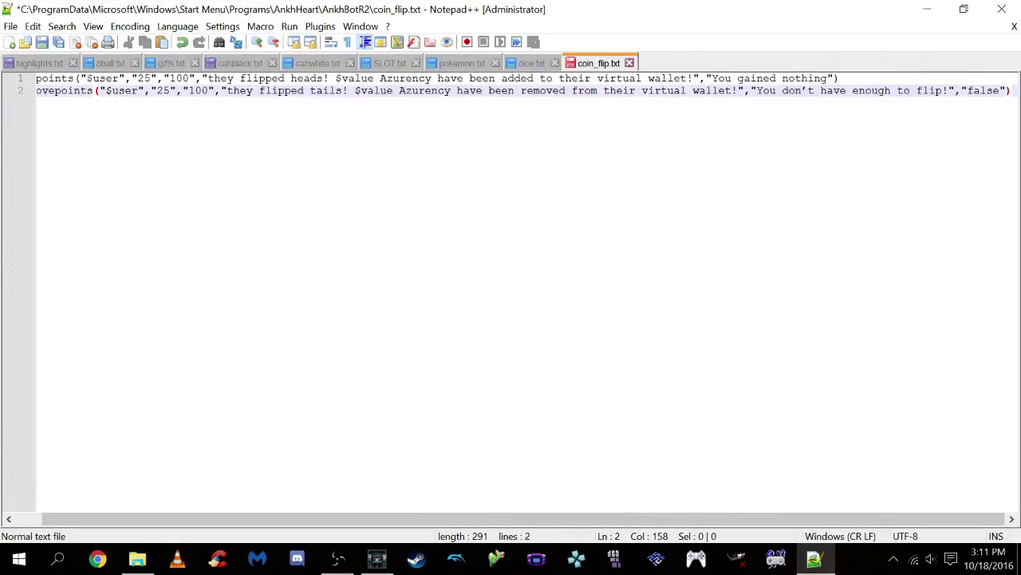
scroll(511, 280, "left", 1)
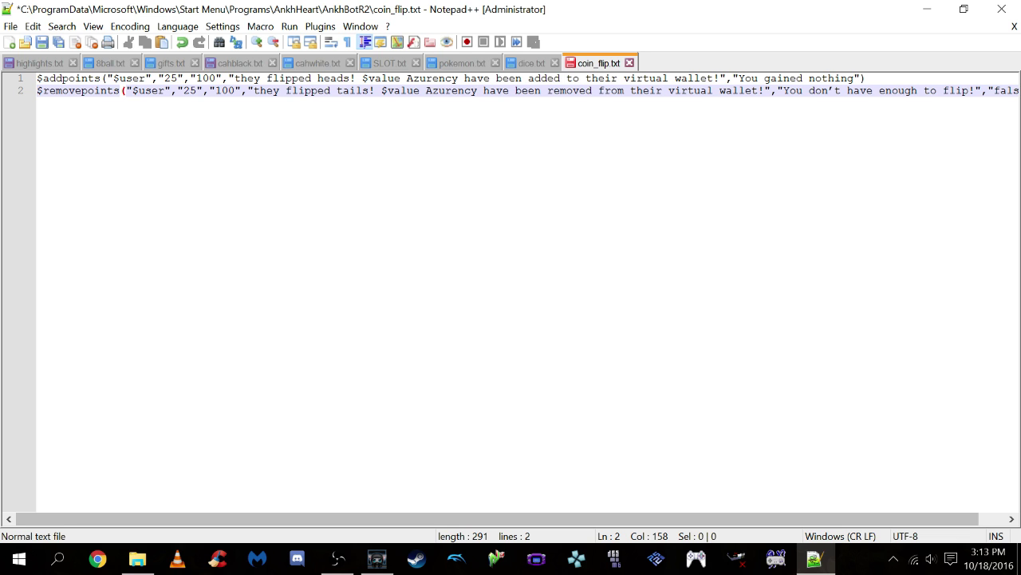
scroll(511, 296, "right", 2)
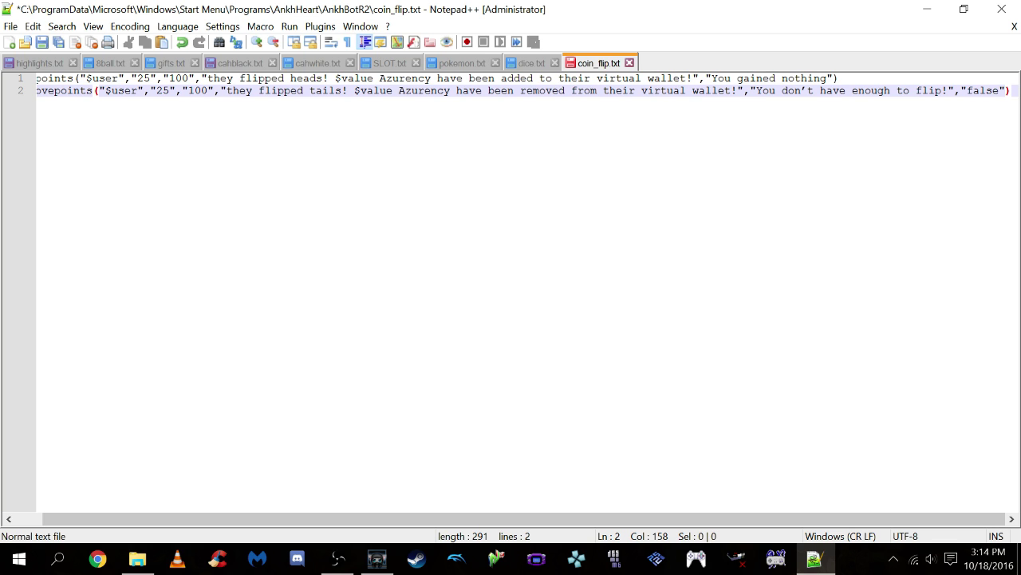
scroll(511, 84, "left", 2)
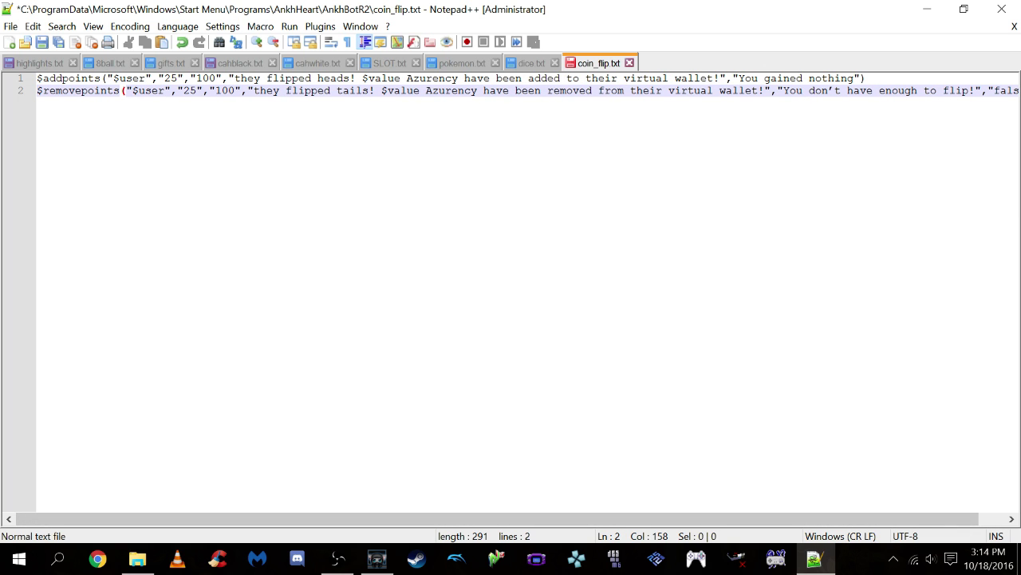
left_click_drag(511, 519, 510, 519)
left_click_drag(511, 519, 536, 519)
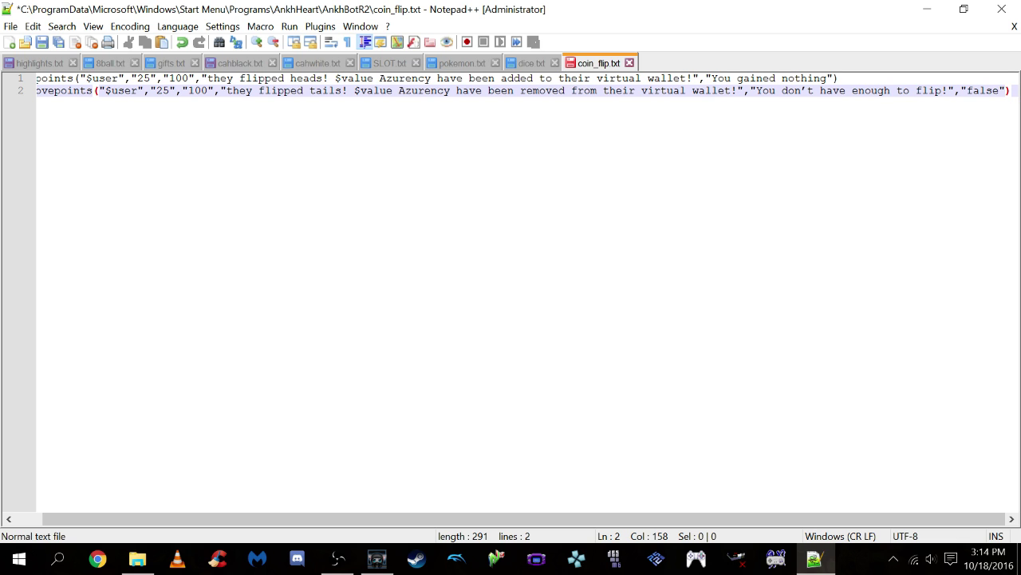
scroll(510, 519, "left", 2)
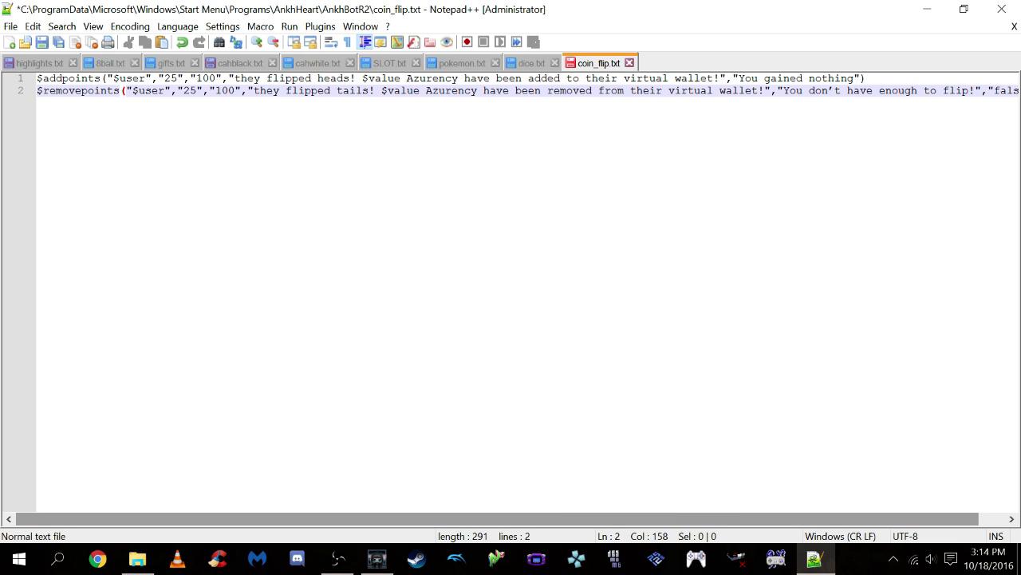
scroll(511, 519, "right", 2)
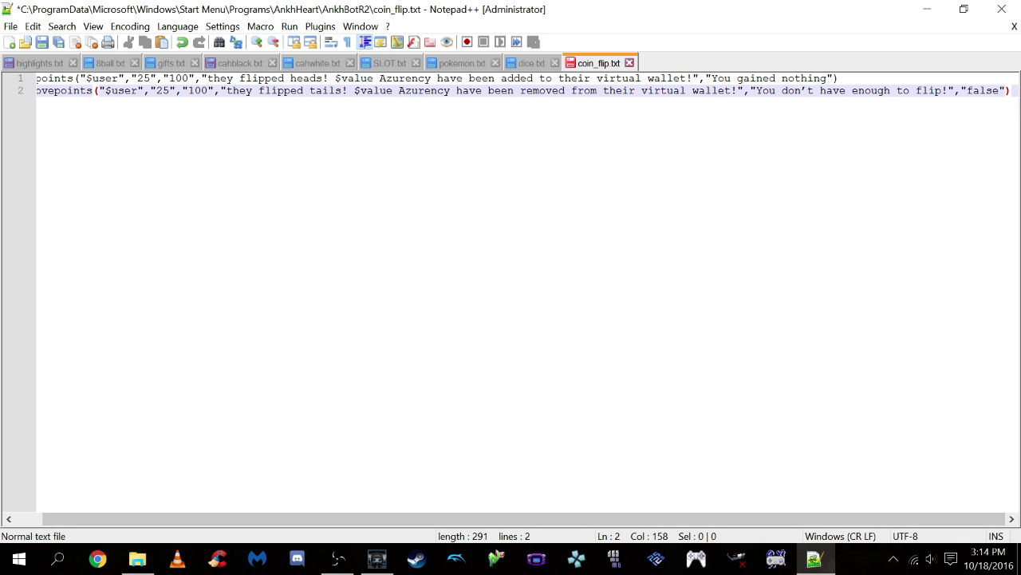
left_click_drag(522, 518, 495, 519)
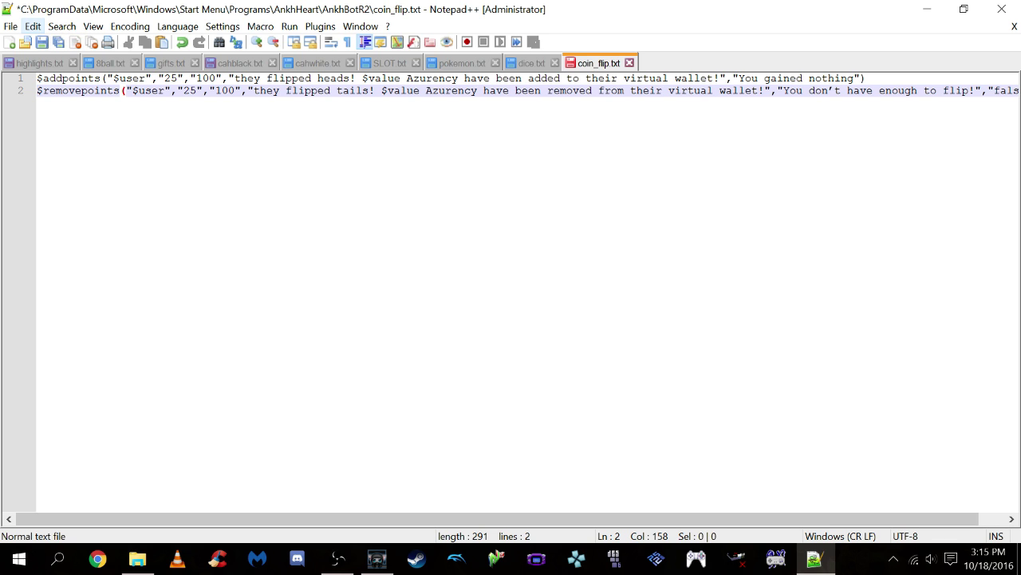
Try to set up a replacement for the quotation mark after 25 in the $removepoints line, and leave without replacing anything
left_click_drag(203, 90, 197, 90)
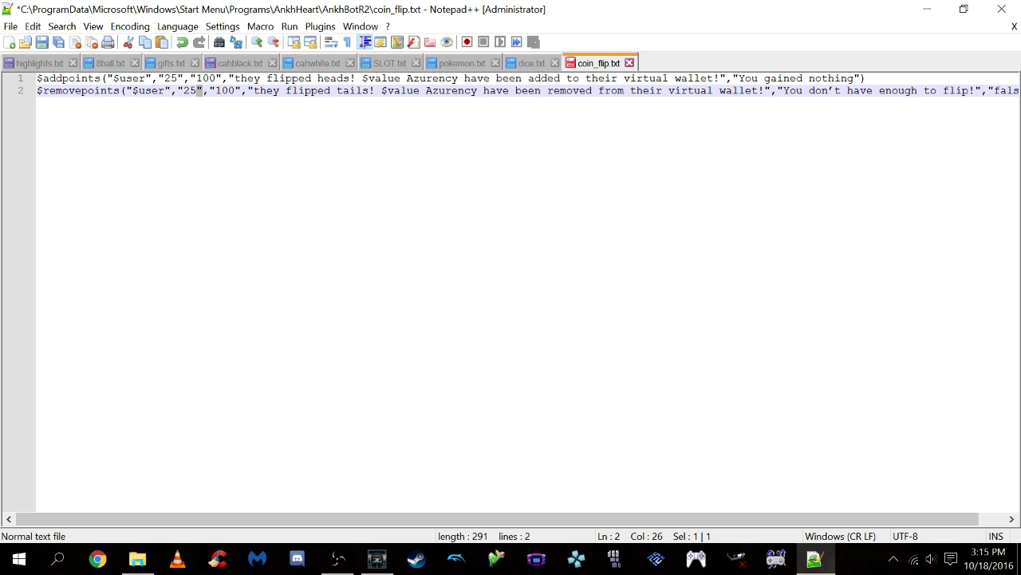
left_click(92, 27)
mouse_move(61, 26)
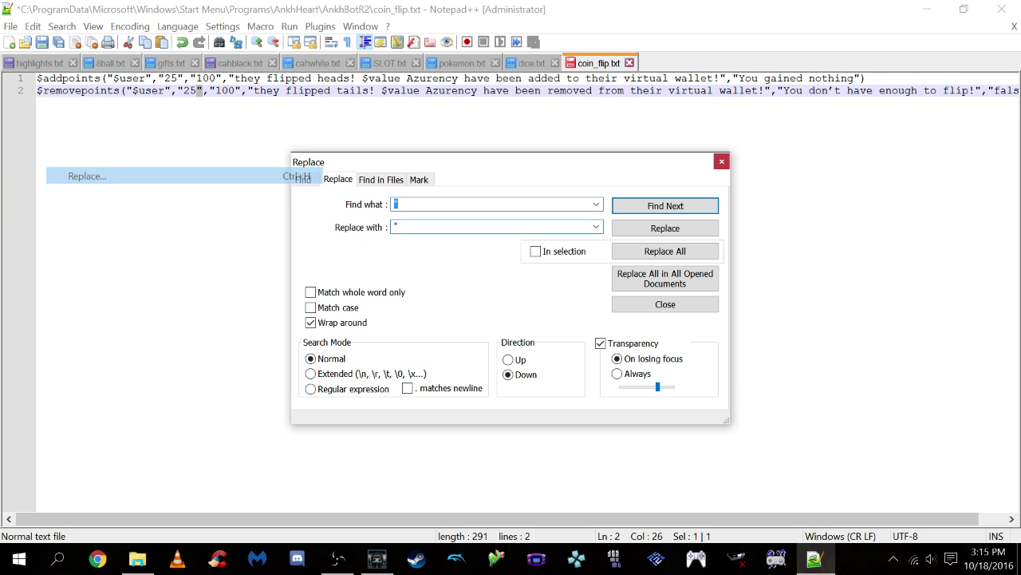
left_click(203, 90)
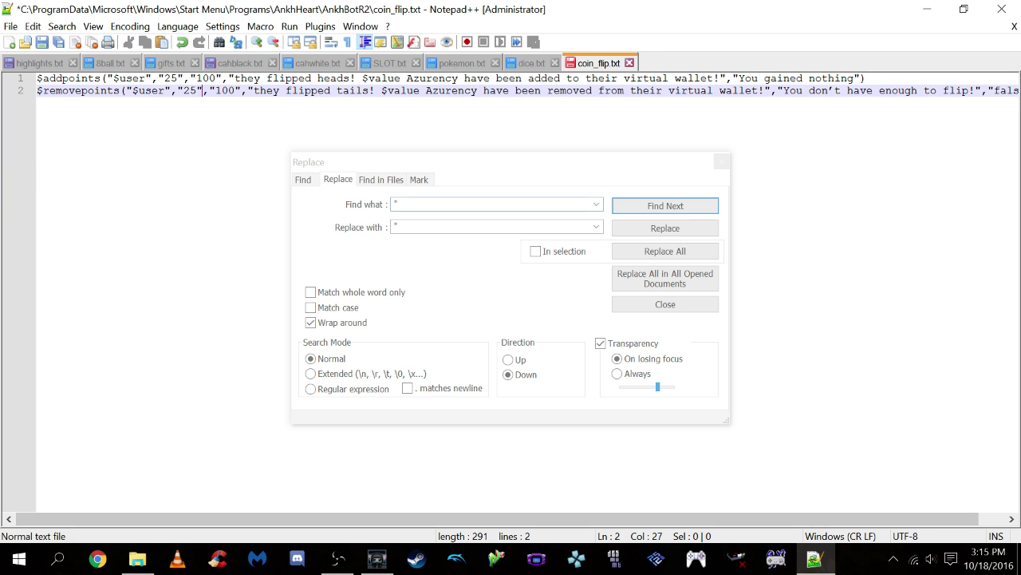
key("shift+Left")
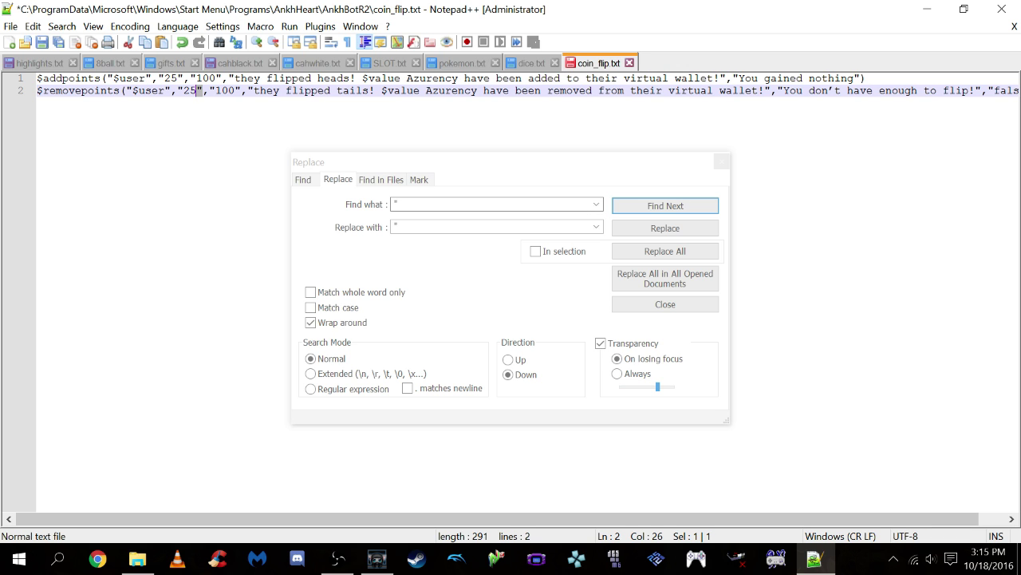
left_click(447, 227)
key("BackSpace")
type(":")
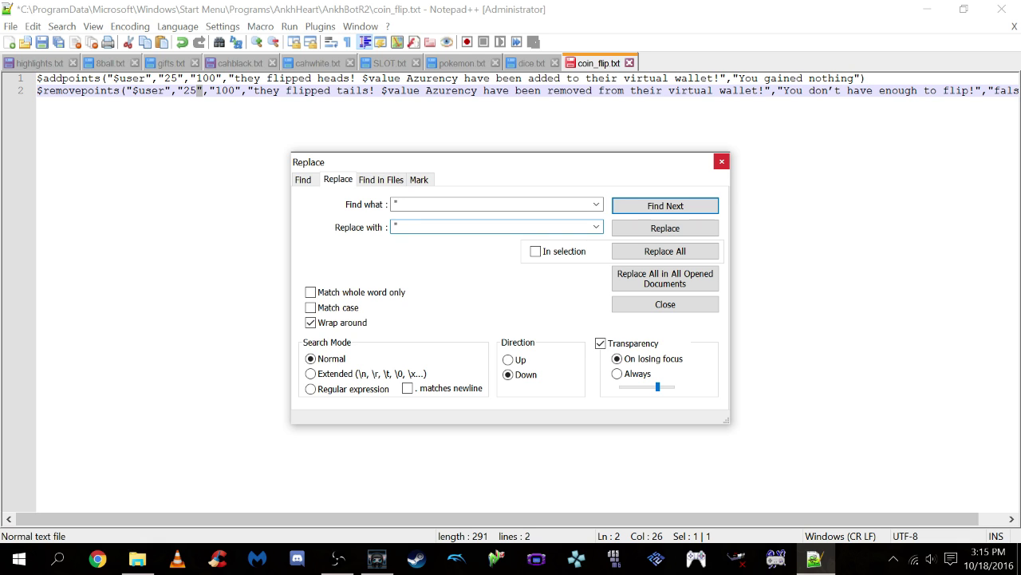
left_click(721, 161)
Add an empty third line after the end of the $removepoints line in coin_flip.txt
scroll(511, 91, "right", 3)
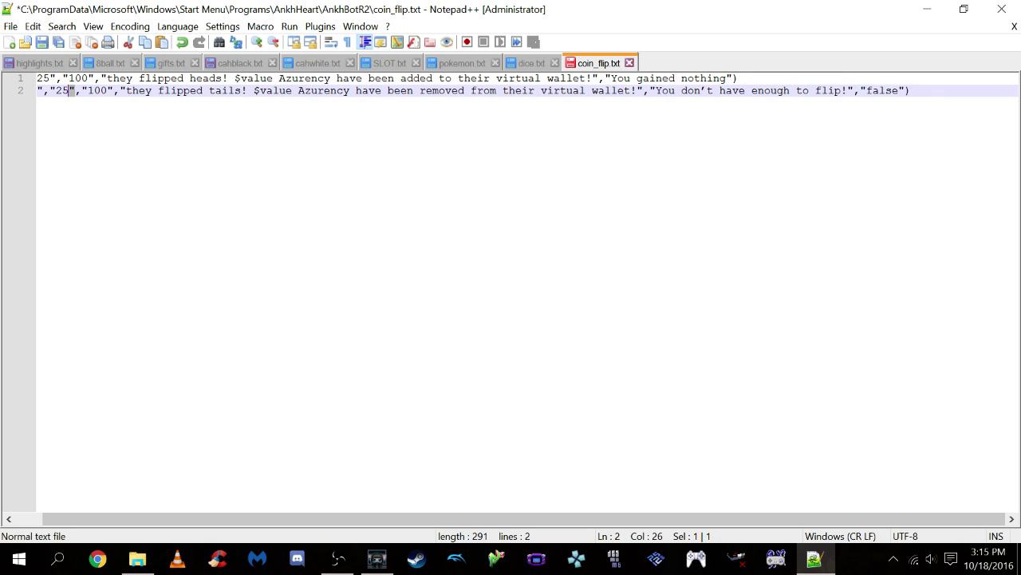
left_click(910, 90)
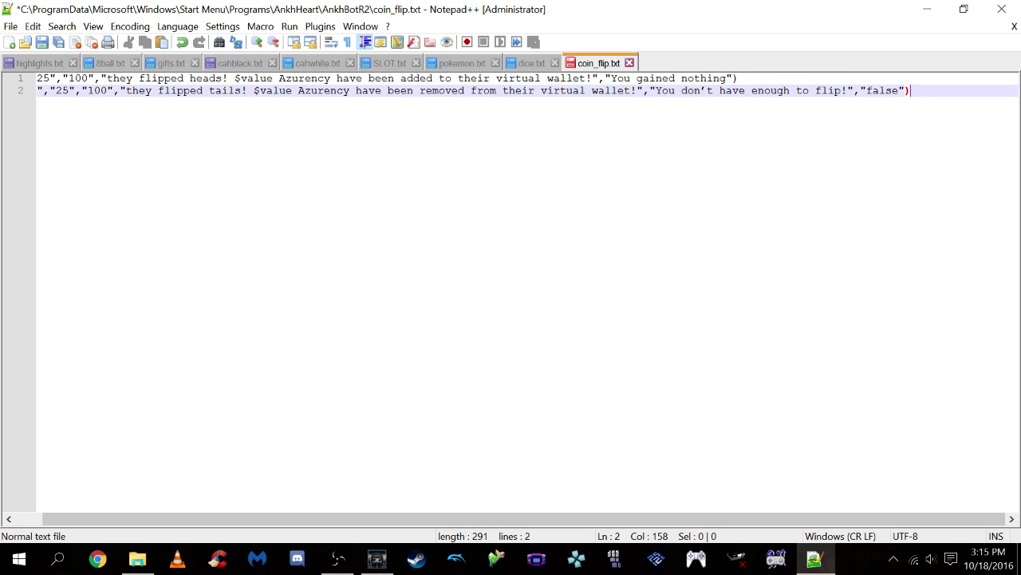
key("Return")
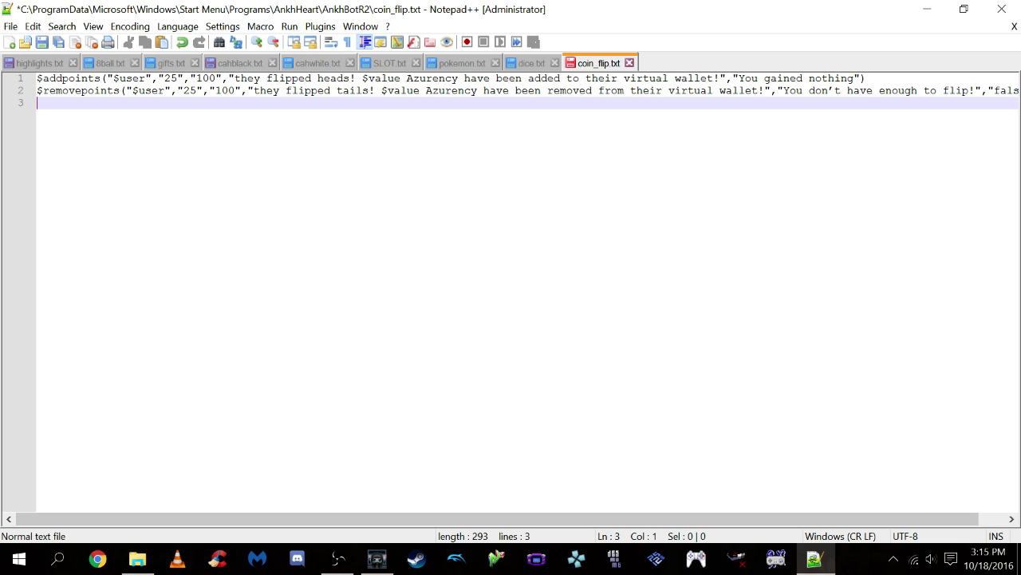
Enter the filler text "asdfads" on line 3 and "asdfasdfasdf" on line 4
type("asdfads")
key("Return")
type("asdfasdfasdf")
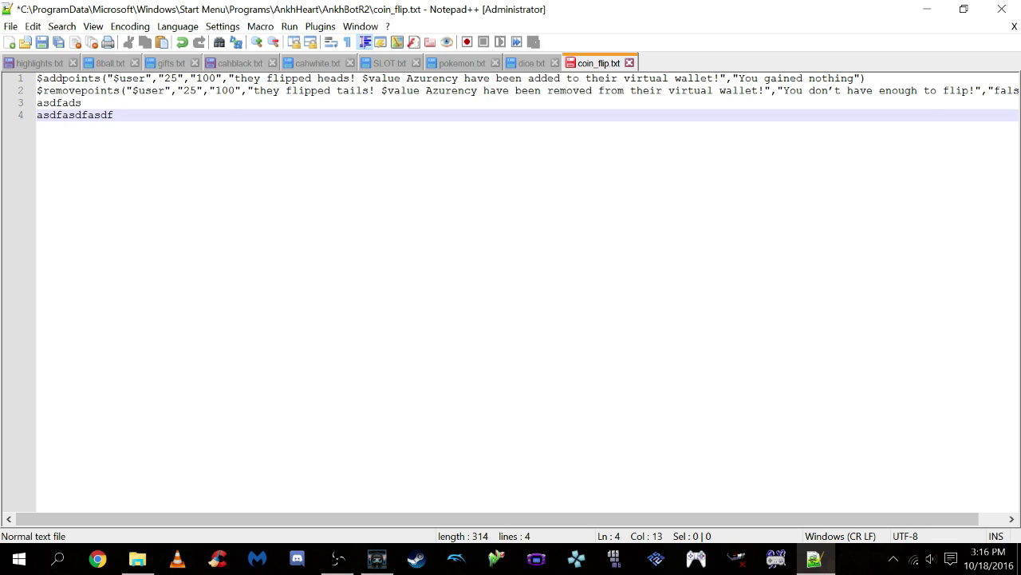
Delete the two filler lines below the $removepoints line
key("shift+Up")
key("shift+Left")
key("shift+Left")
key("shift+Left")
key("shift+Left")
key("shift+Left")
key("shift+Left")
key("shift+Left")
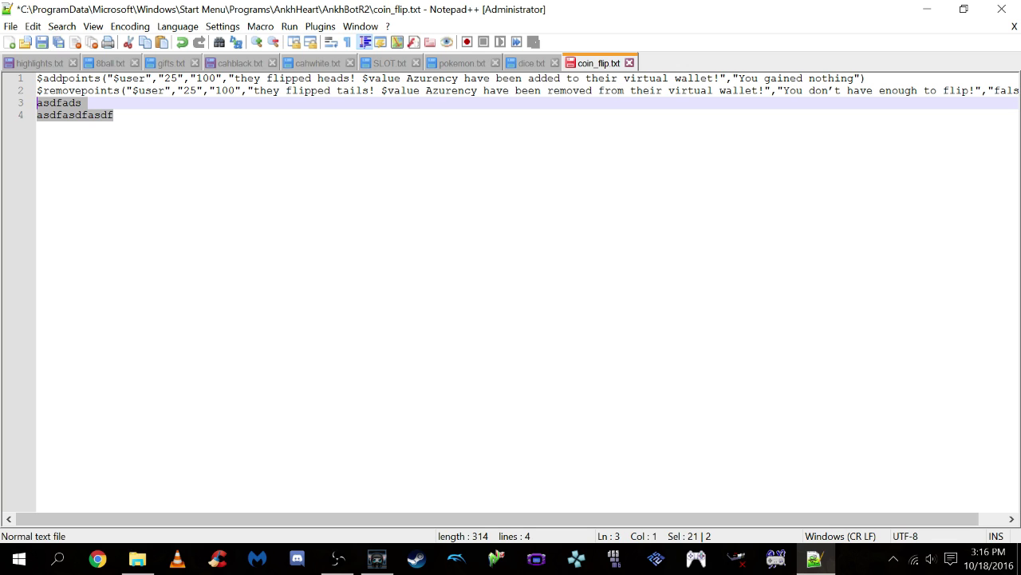
key("BackSpace")
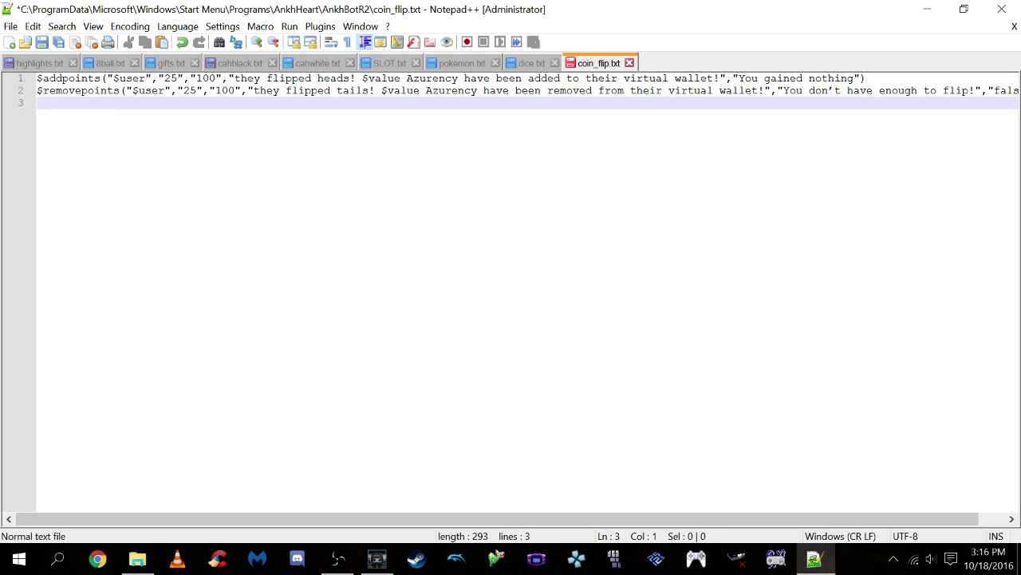
Save the edited coin_flip.txt under its existing name
left_click(11, 26)
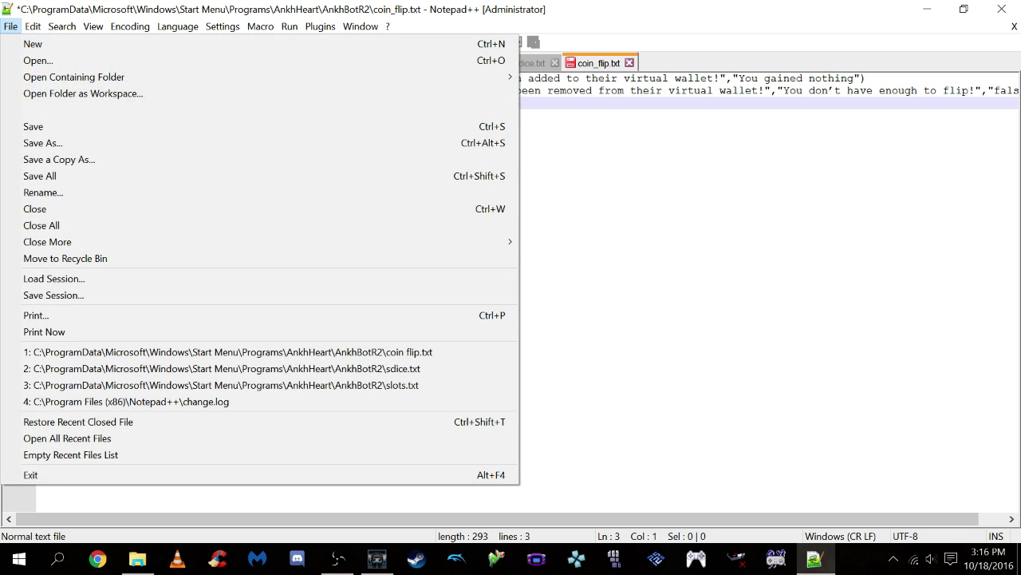
key("Return")
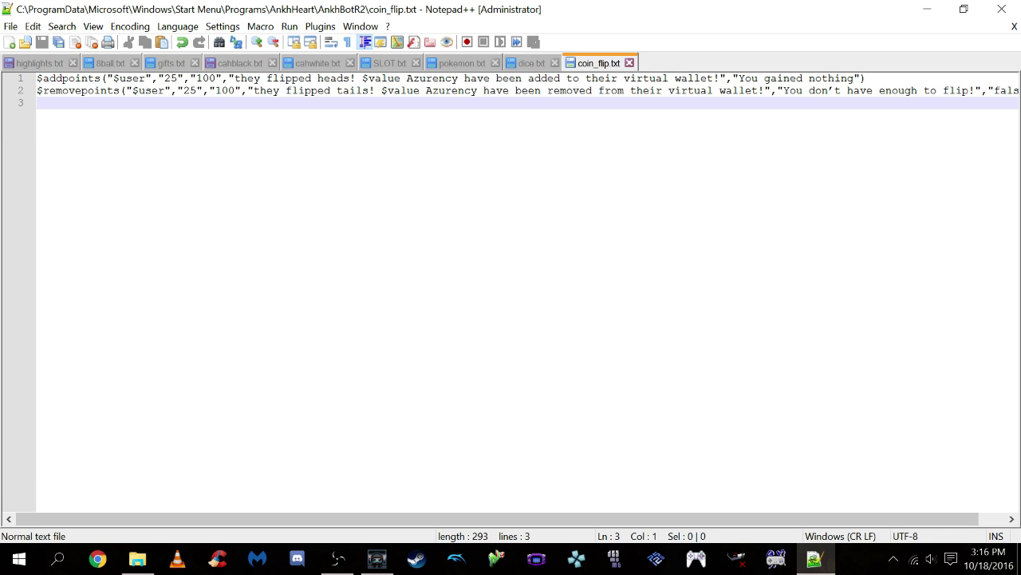
key("alt+f")
key("Down")
key("Down")
key("Down")
key("Down")
key("Down")
key("Down")
key("Return")
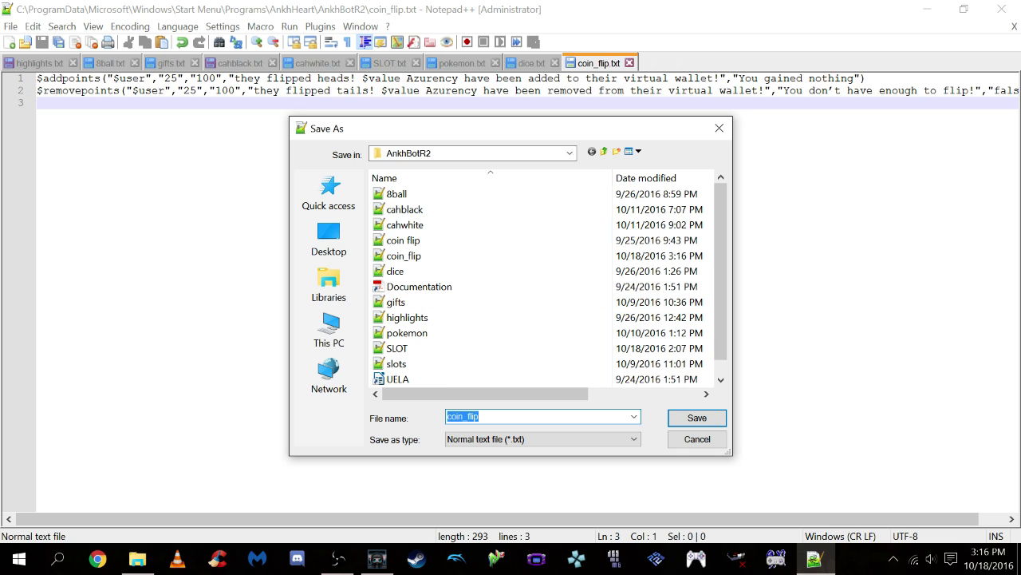
left_click(697, 439)
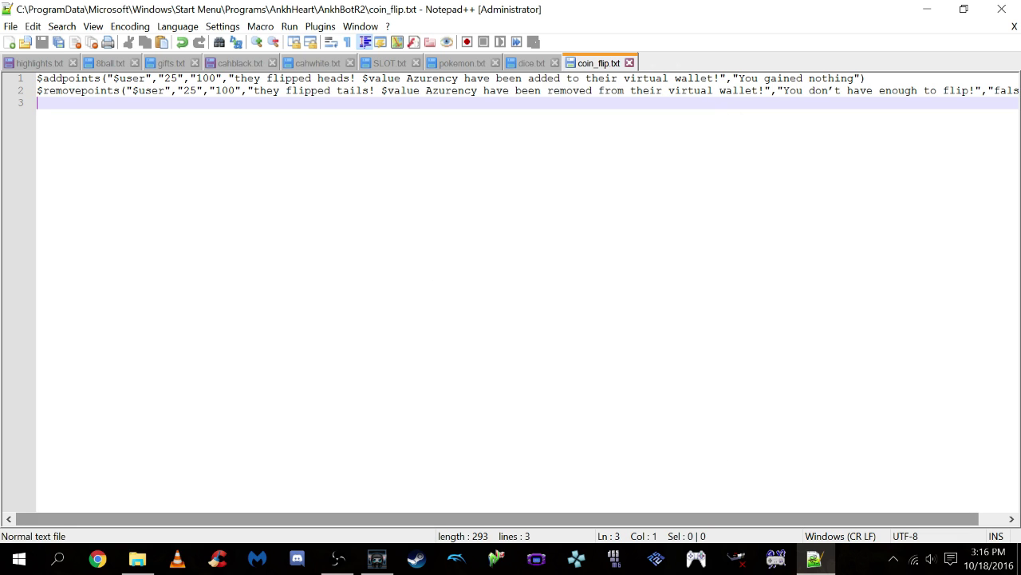
Look up the folder path of coin_flip in its file properties in File Explorer, and return to AnkhBot R2
left_click(378, 559)
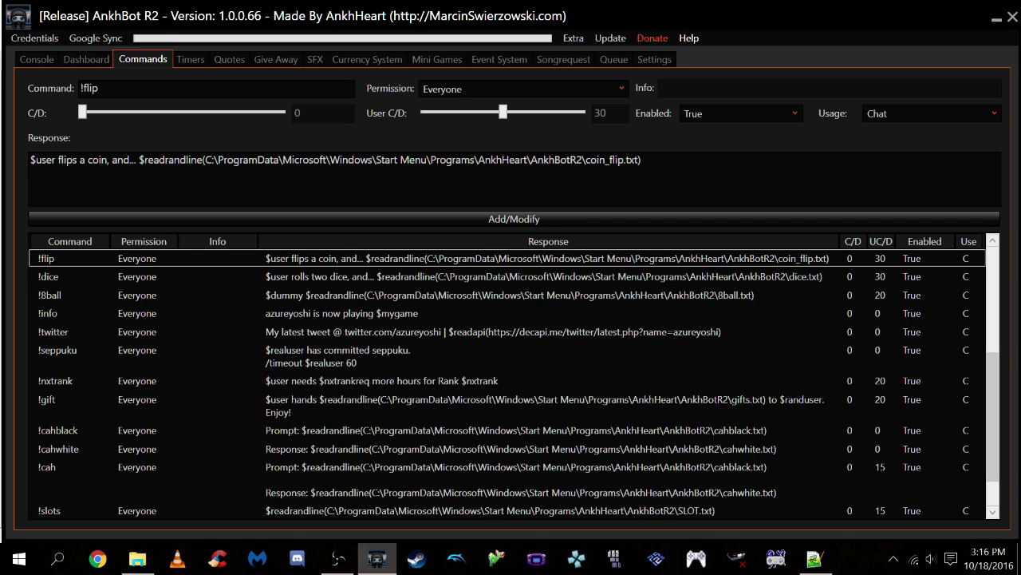
left_click(138, 558)
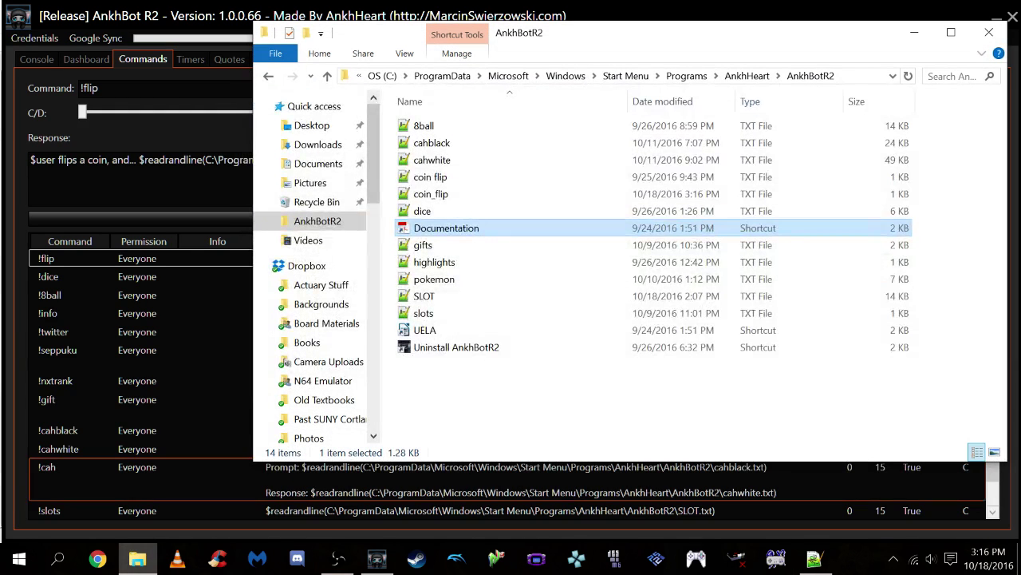
left_click(431, 194)
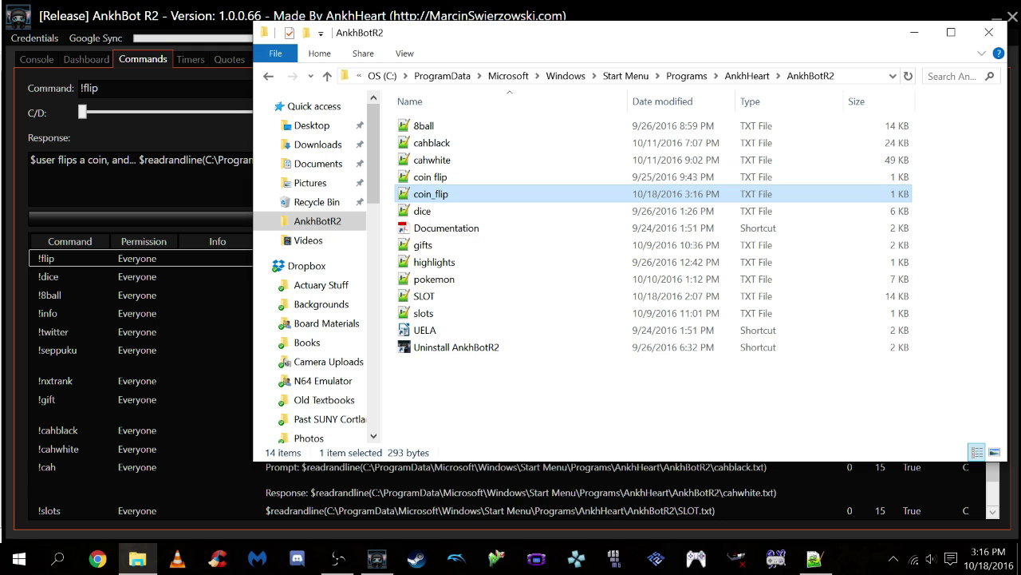
right_click(440, 194)
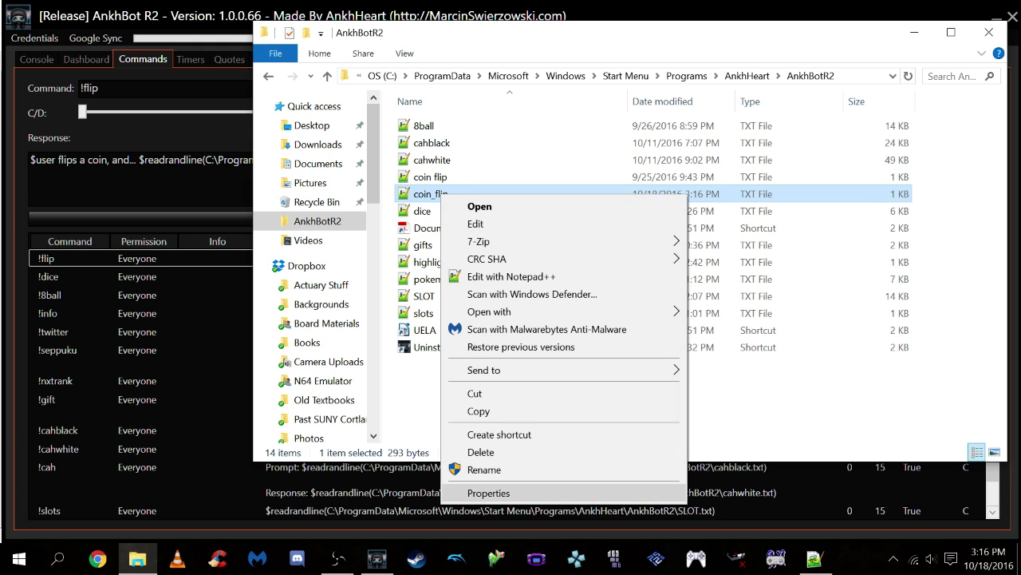
left_click(487, 491)
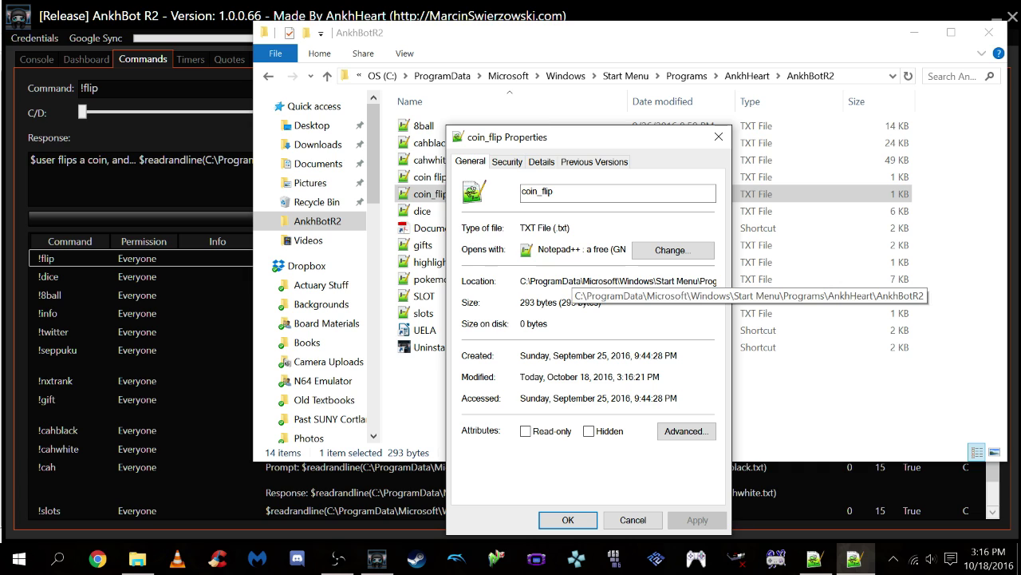
left_click_drag(520, 281, 716, 281)
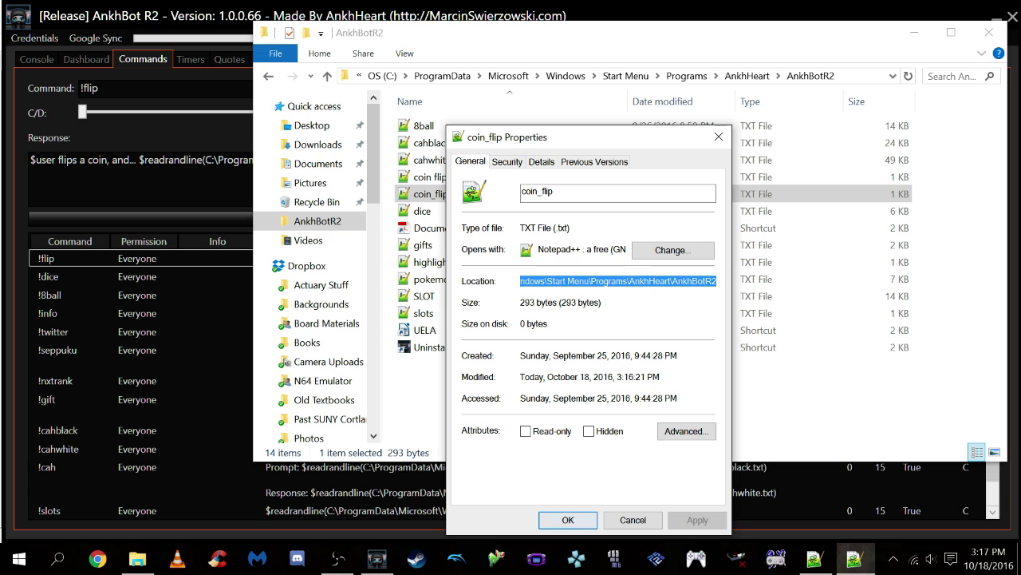
left_click(568, 520)
left_click(915, 32)
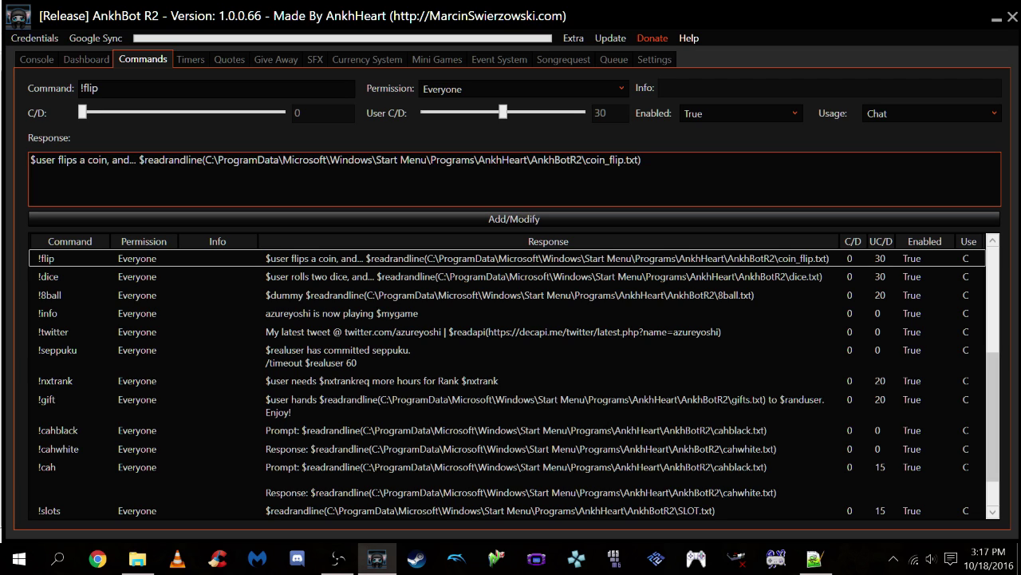
Test the coin flip command by sending !flip in the console chat as Streamer
left_click(36, 59)
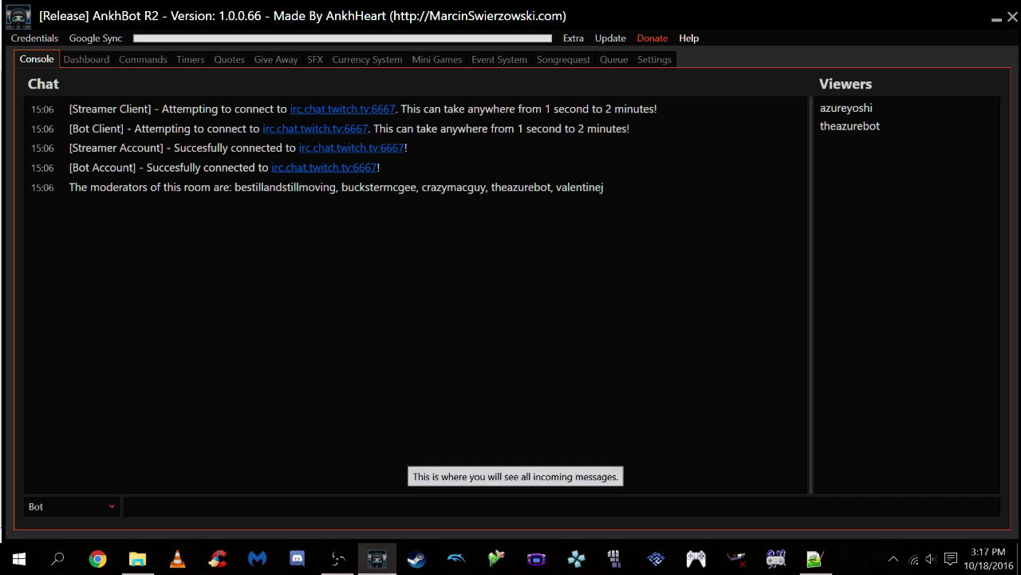
left_click(479, 506)
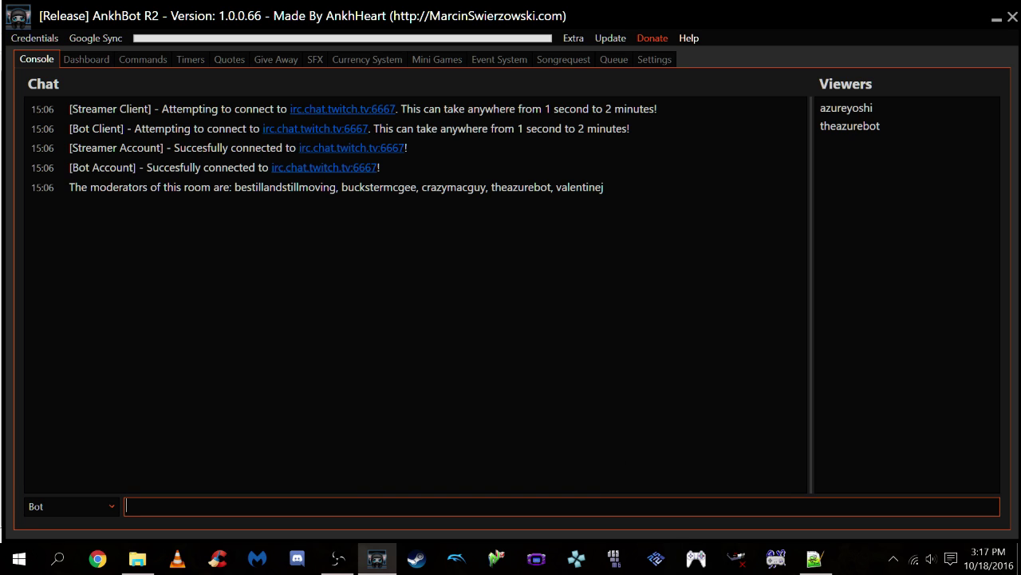
key("shift+Tab")
key("alt+Down")
key("Down")
key("Return")
key("Tab")
type("!flip")
key("Return")
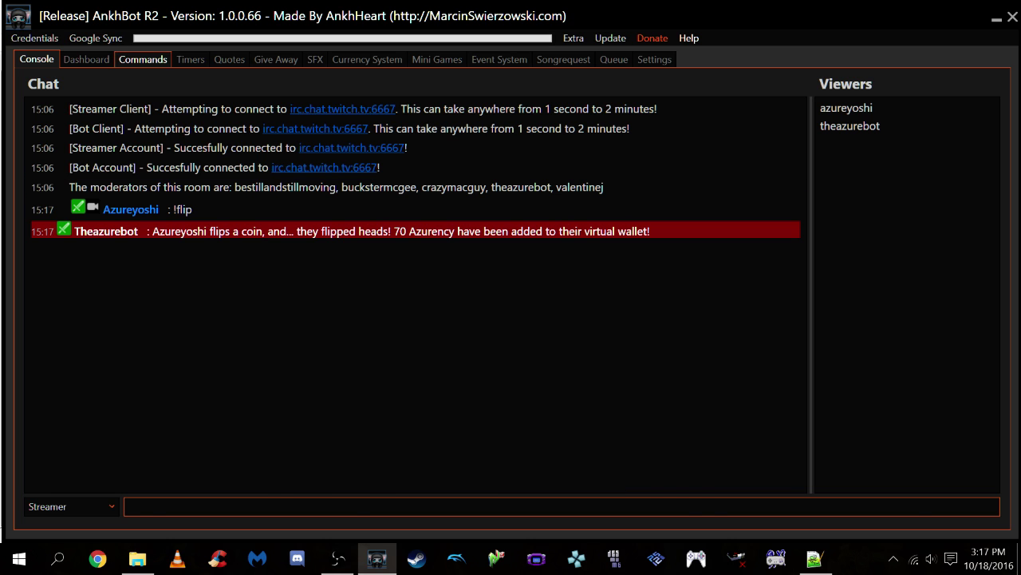
Load the existing !dice command from the command list for editing
left_click(143, 59)
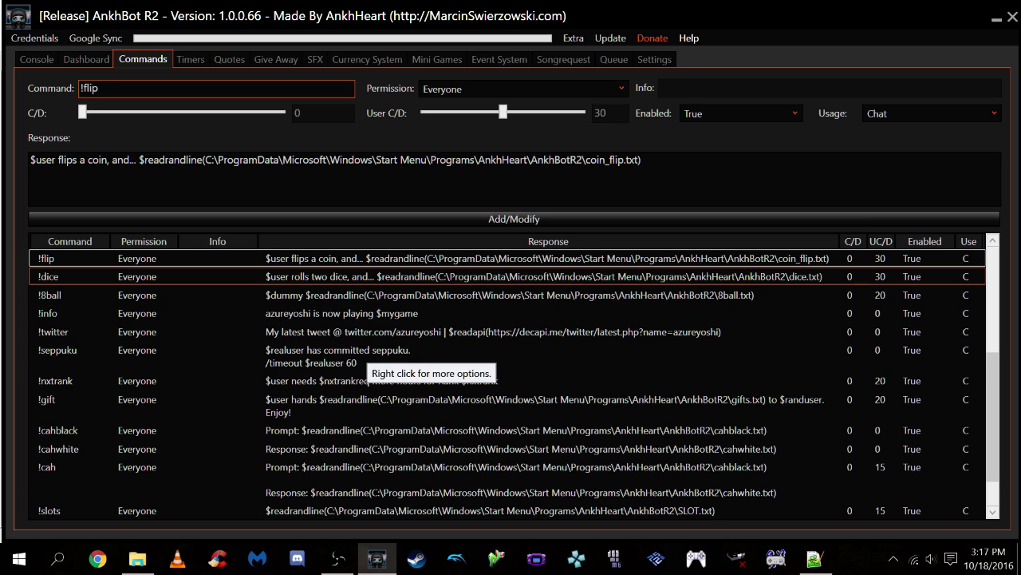
left_click(159, 276)
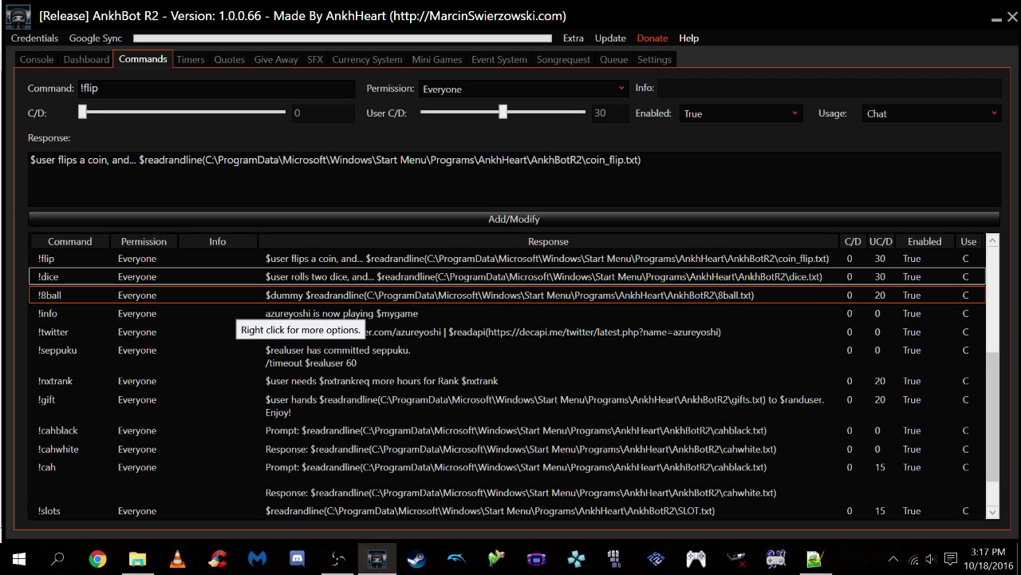
left_click(231, 258)
left_click(160, 276)
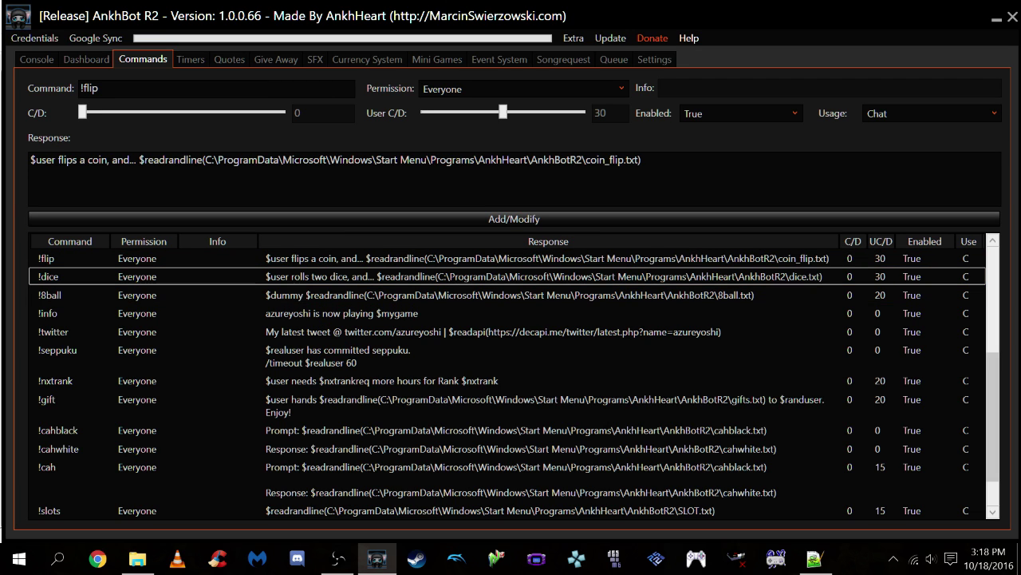
right_click(309, 275)
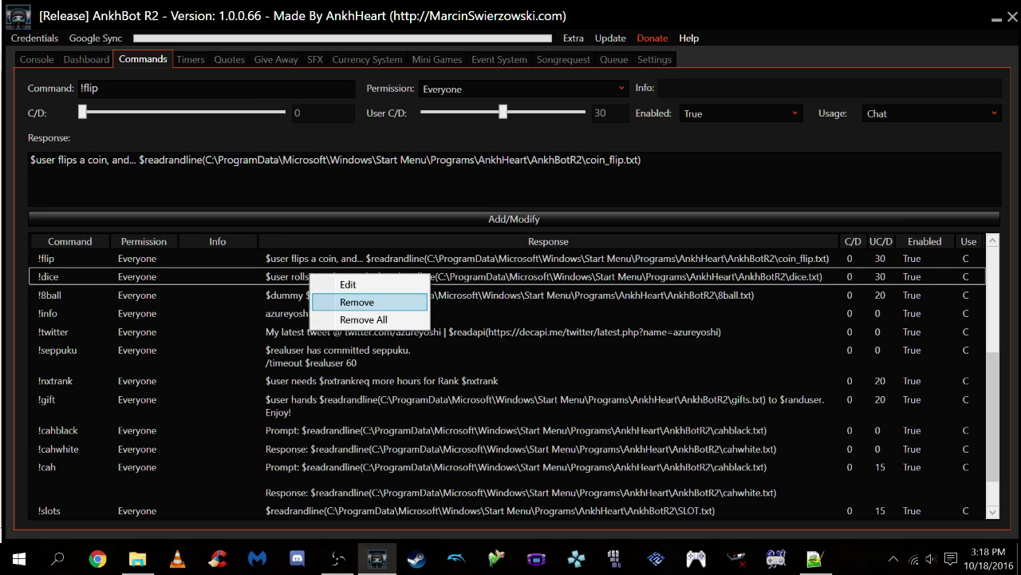
left_click(335, 285)
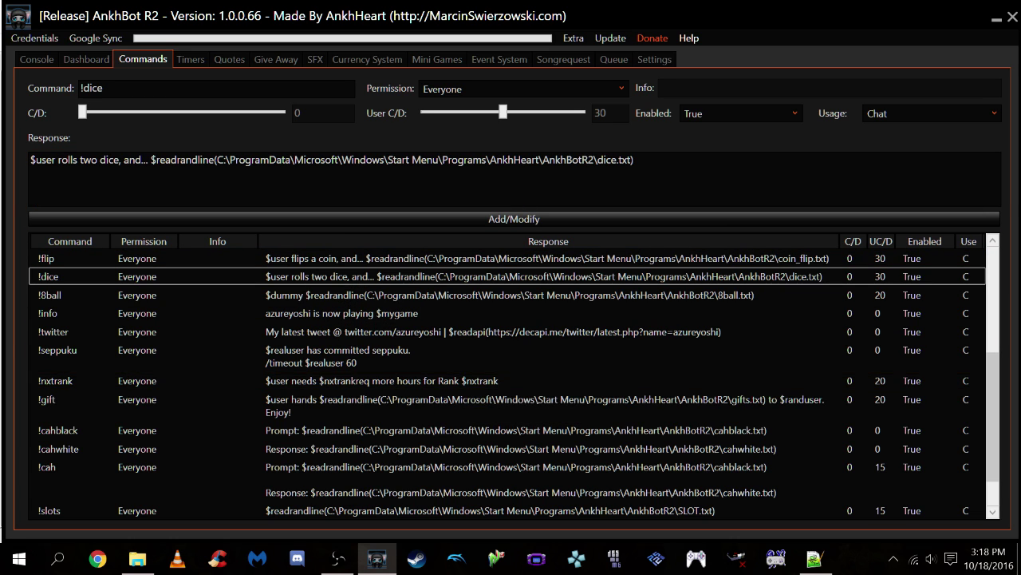
Switch to Notepad++ and examine the point-adding and point-removing lines of dice.txt across their full length
left_click(814, 559)
left_click(530, 63)
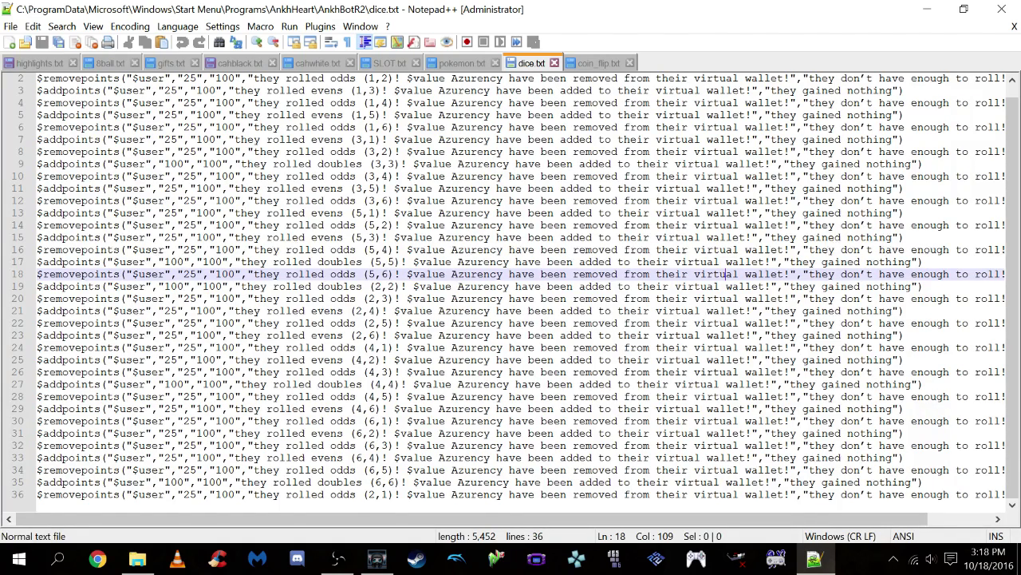
scroll(727, 288, "up", 1)
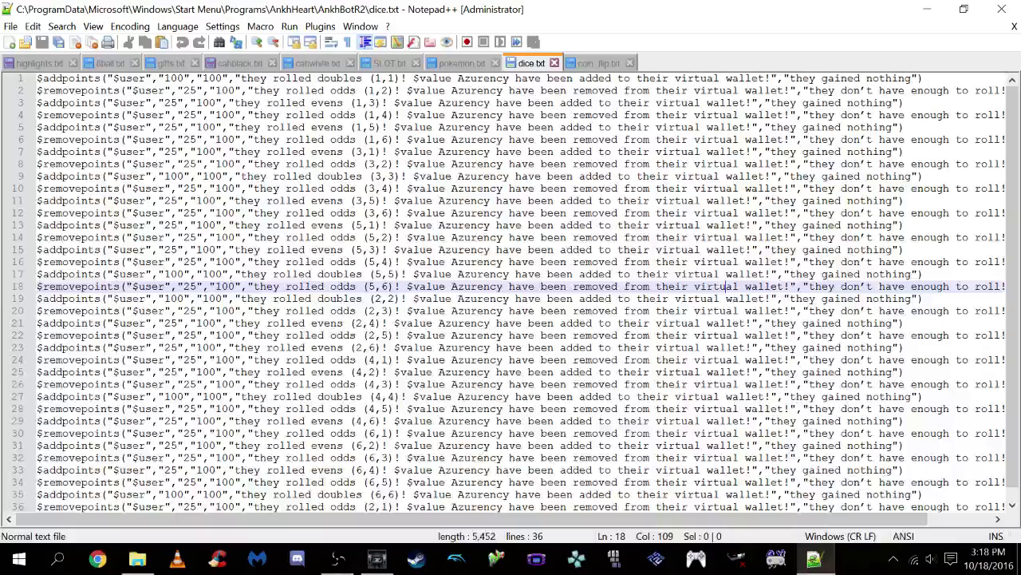
scroll(728, 287, "right", 3)
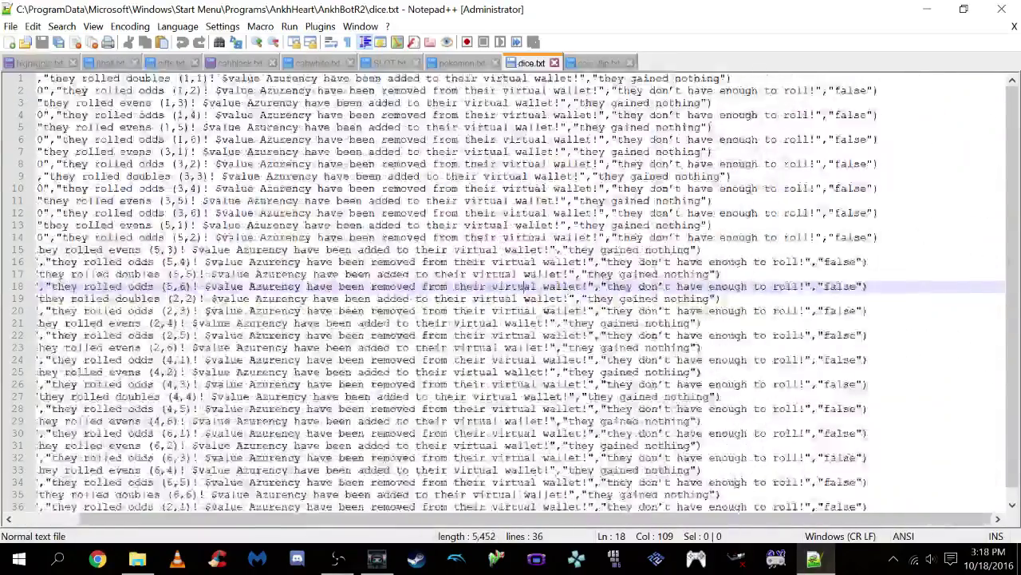
scroll(728, 287, "left", 3)
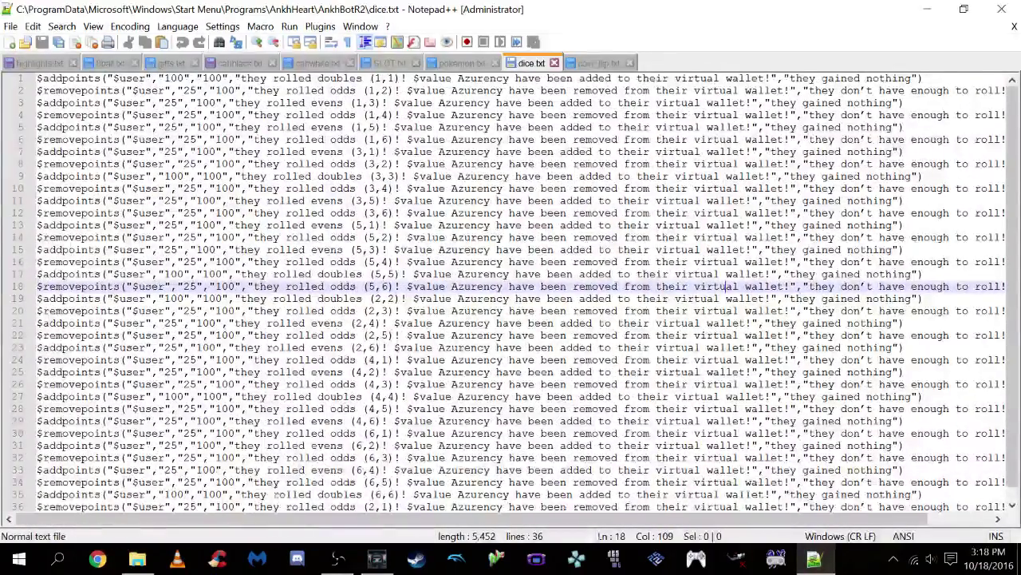
scroll(728, 287, "down", 1)
scroll(728, 288, "up", 1)
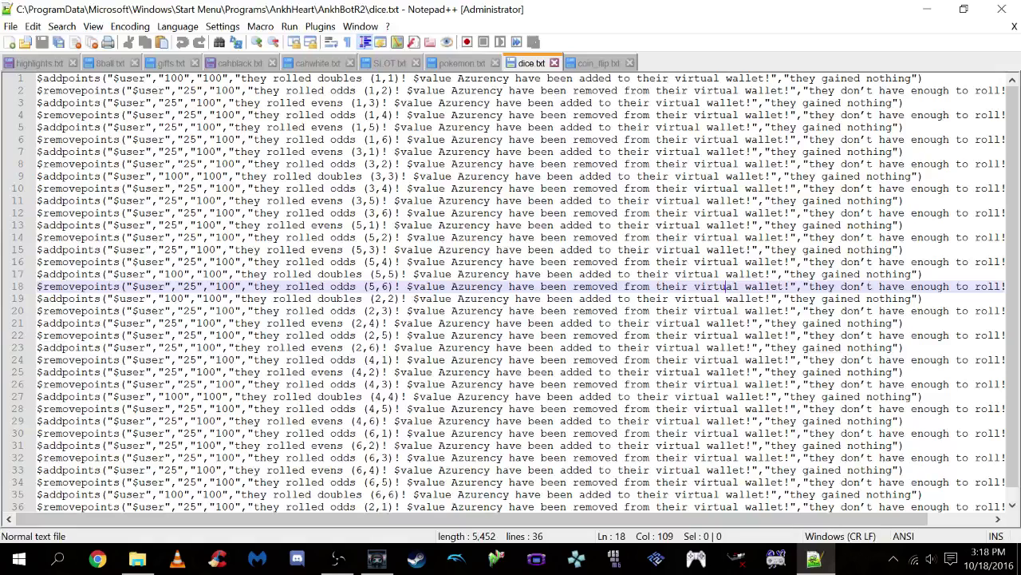
Switch to AnkhBot R2 and test the dice command by sending !dice in the console chat as Streamer
left_click(377, 559)
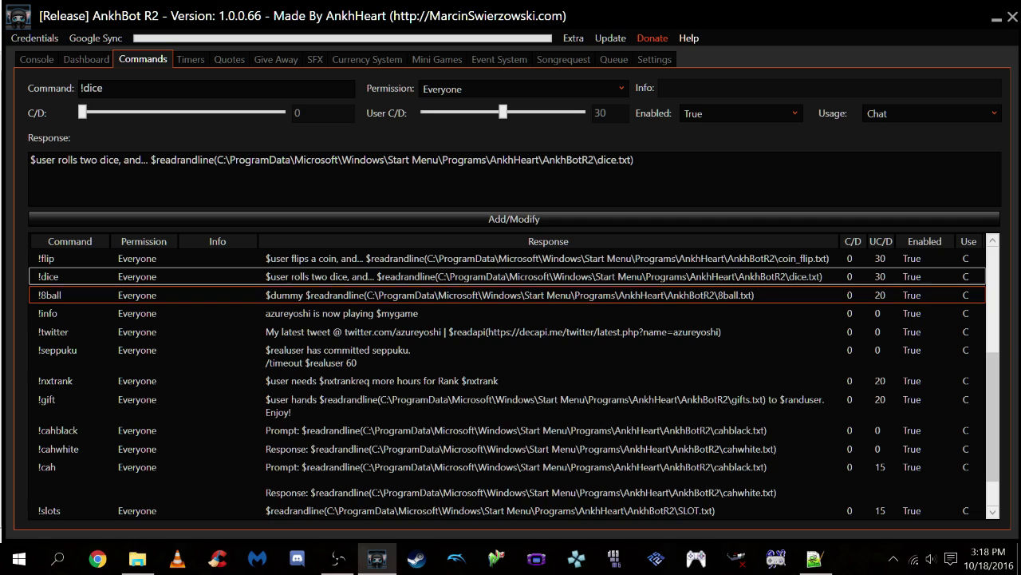
left_click(37, 59)
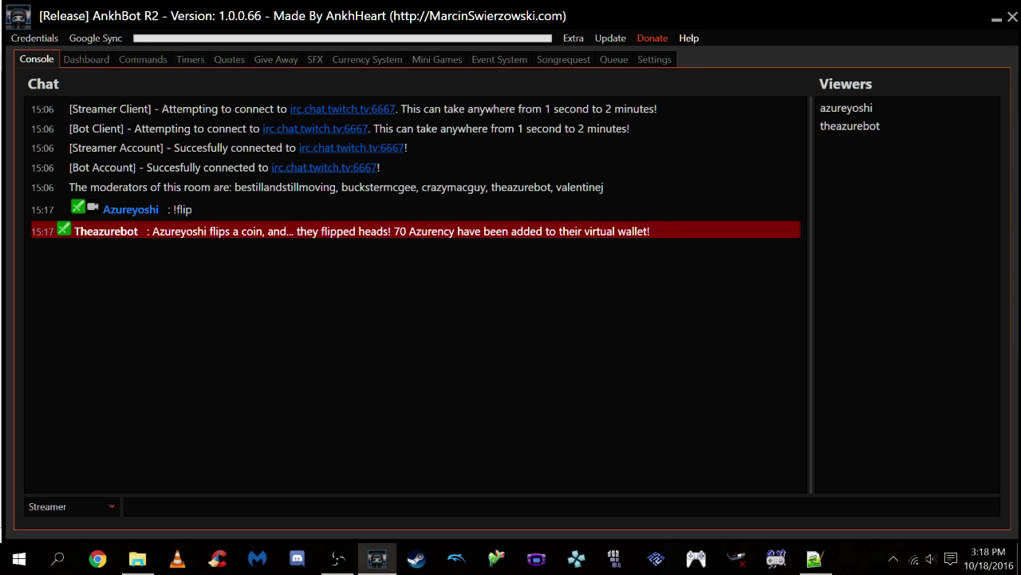
left_click(319, 506)
type("!flip")
key("Return")
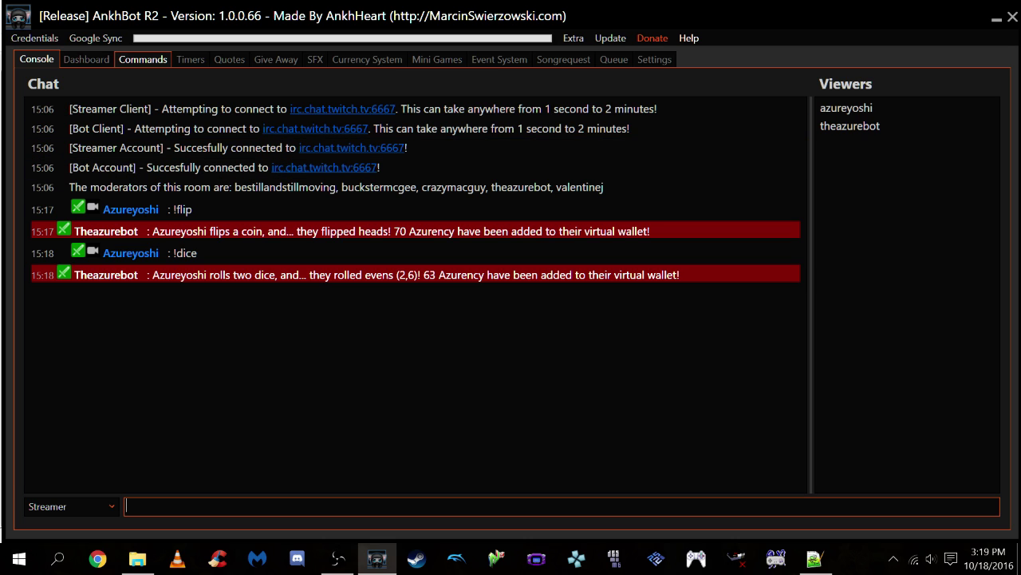
Load the existing !slots command from the command list for editing
left_click(143, 59)
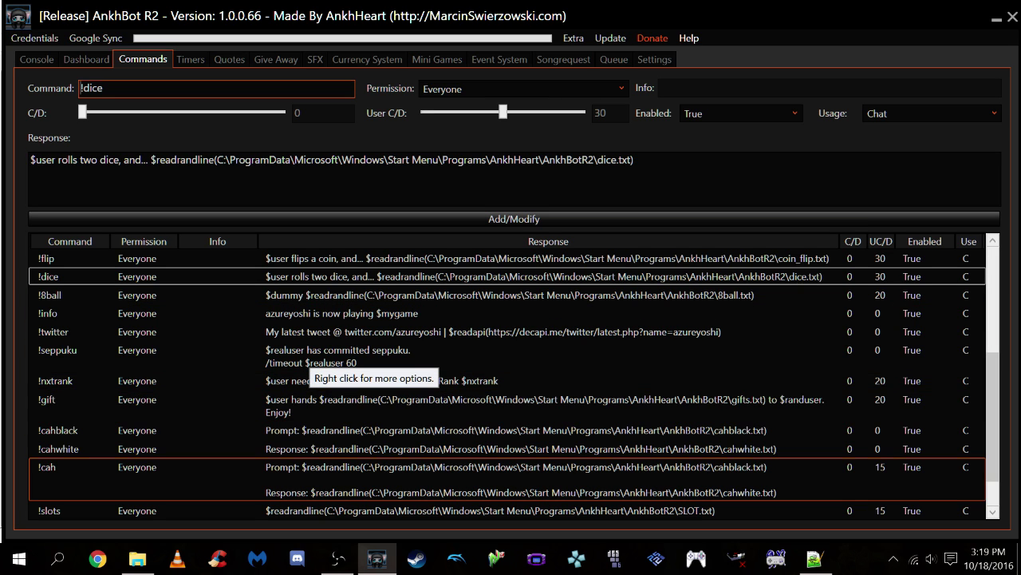
scroll(507, 383, "down", 1)
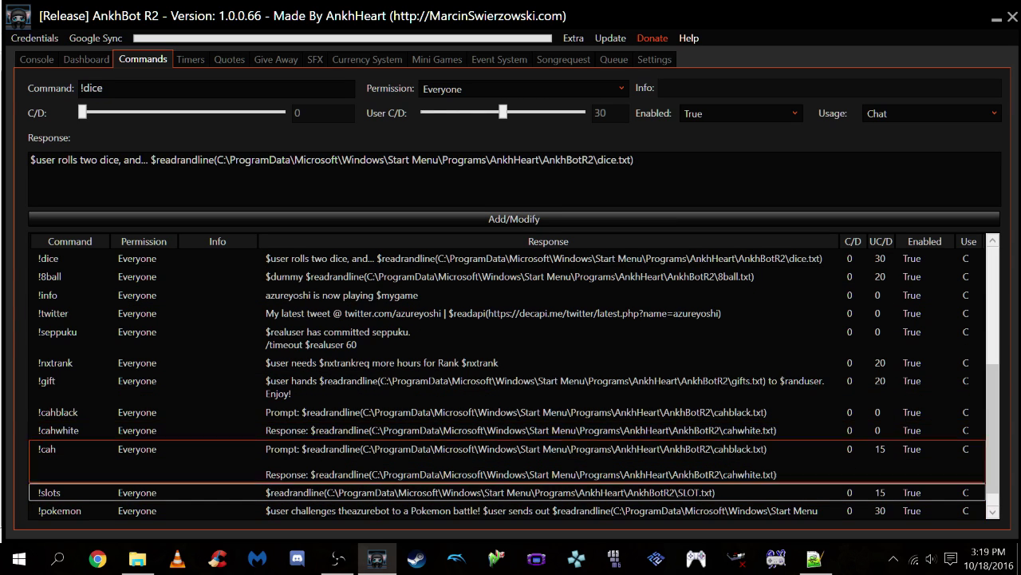
right_click(328, 489)
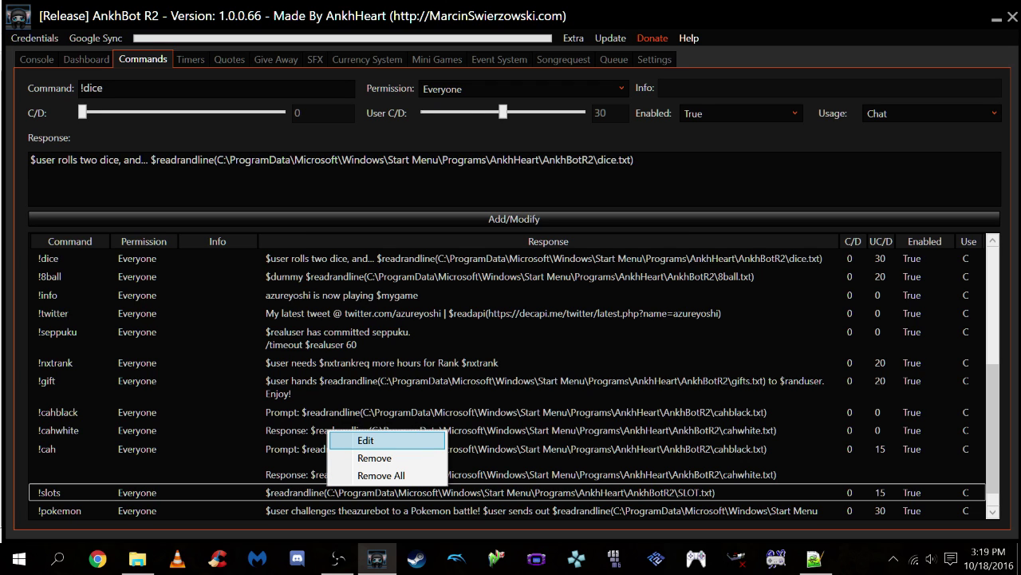
left_click(366, 440)
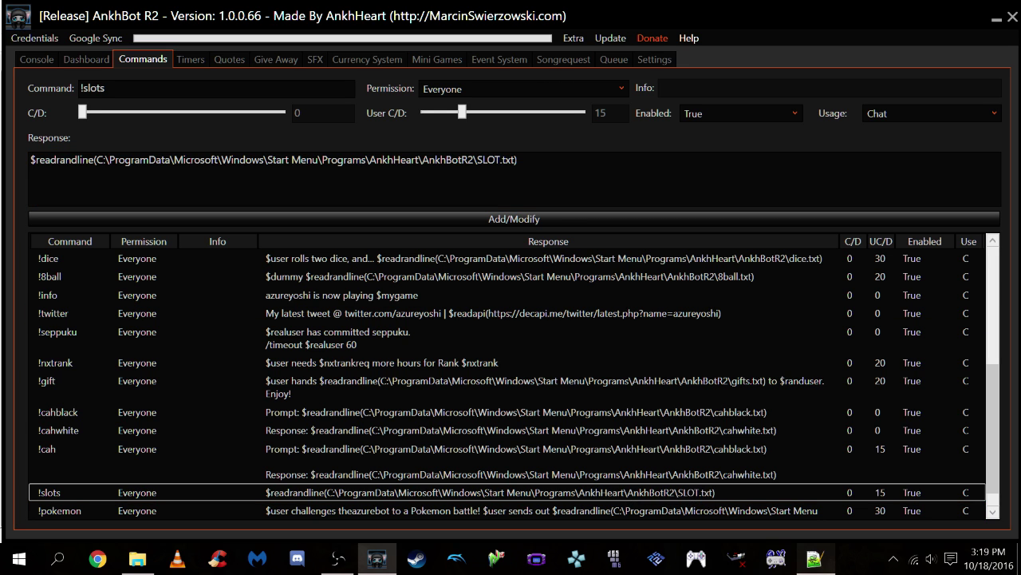
Switch to Notepad++ and examine the slot result lines in SLOT.txt
left_click(814, 558)
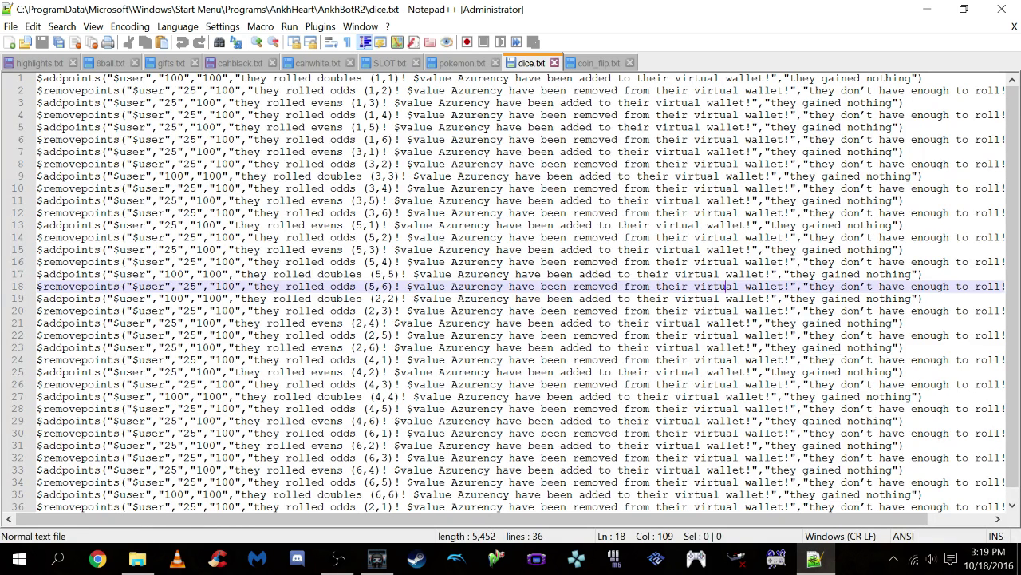
key("ctrl+Tab")
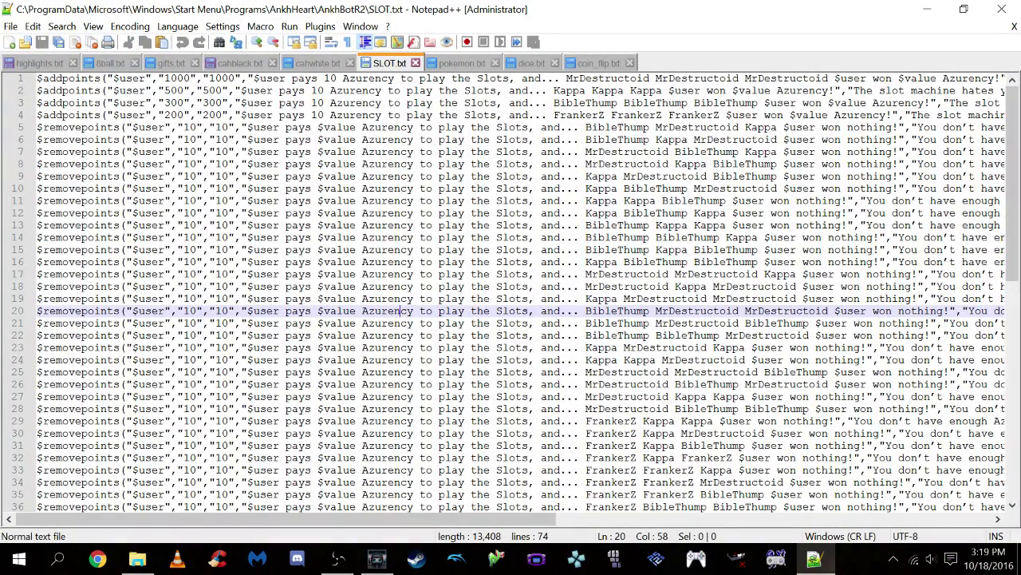
scroll(524, 292, "down", 10)
scroll(524, 292, "up", 10)
Prepare a replacement of Azurency with Currency in SLOT.txt, and close the Replace dialog without applying it
left_click(62, 27)
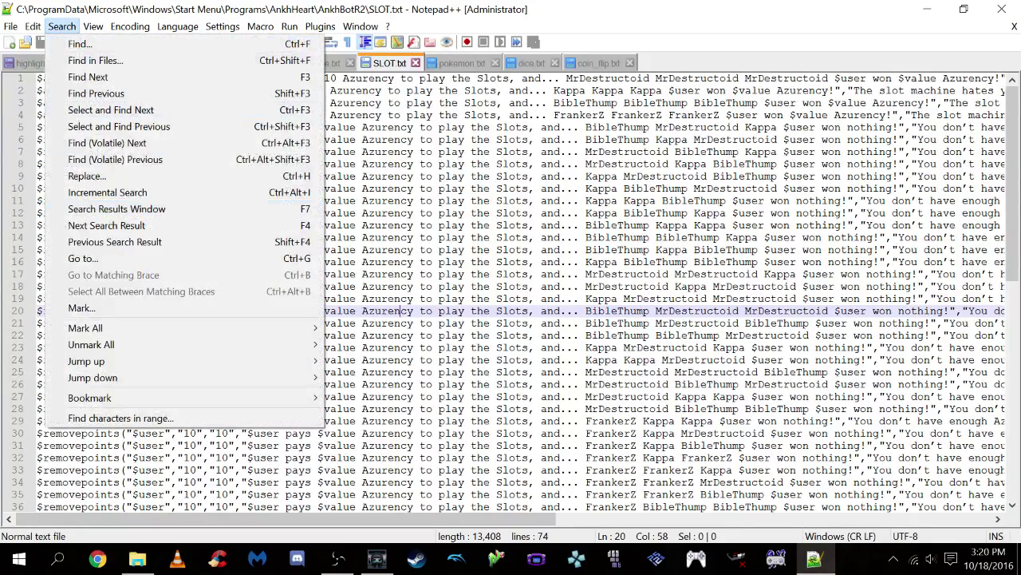
left_click(108, 192)
left_click(62, 27)
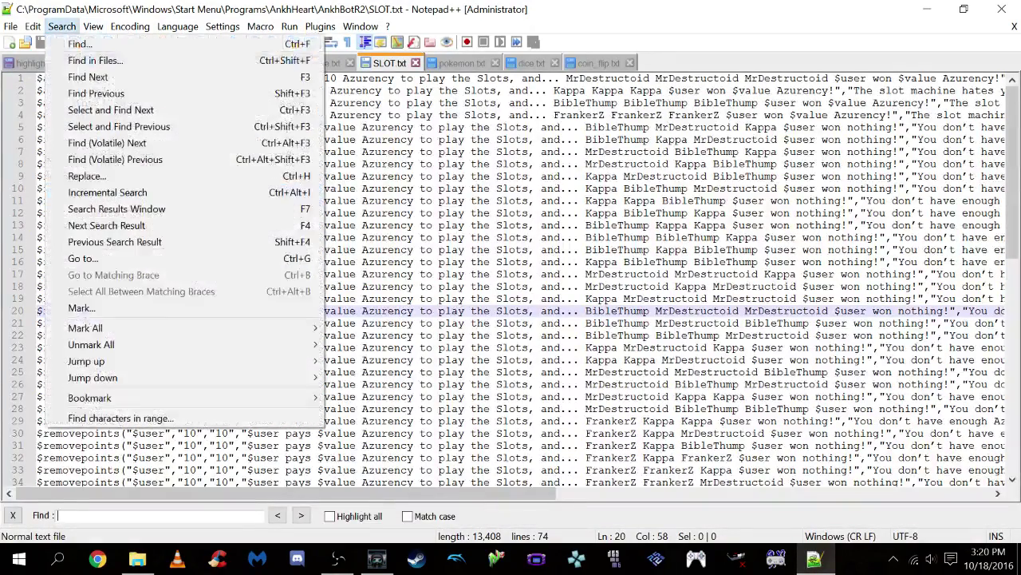
left_click(87, 176)
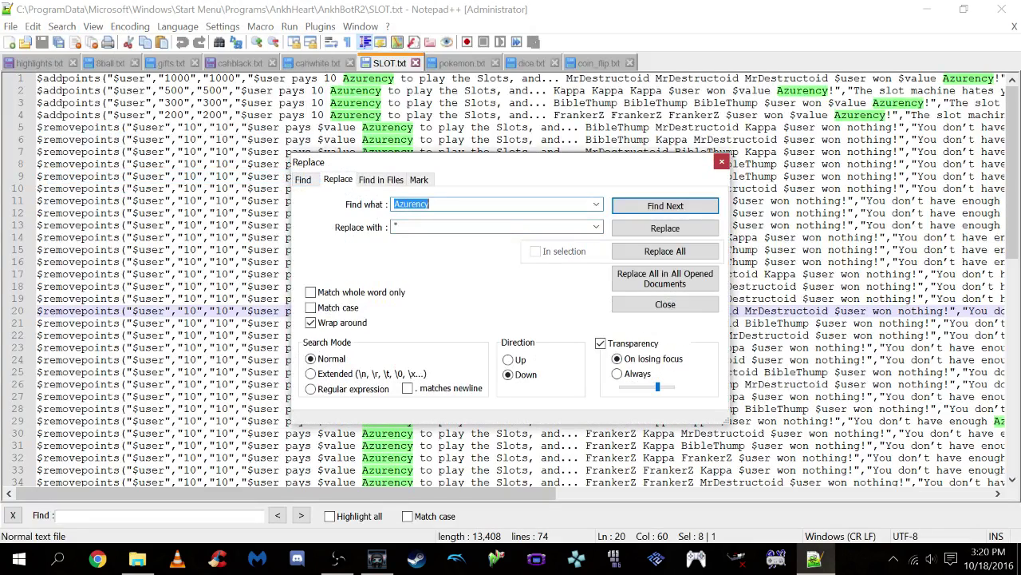
key("Tab")
type("Currency")
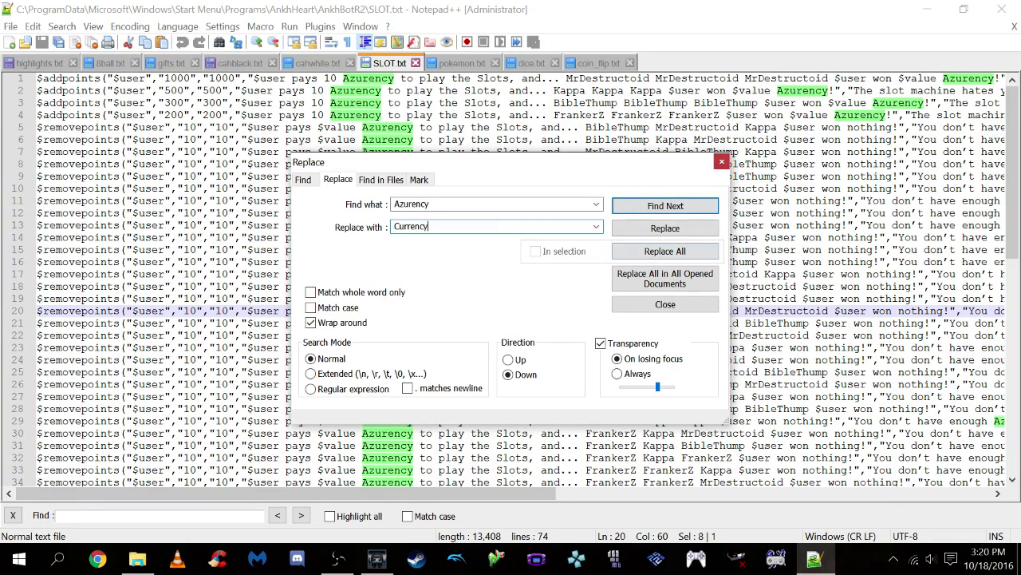
left_click(721, 161)
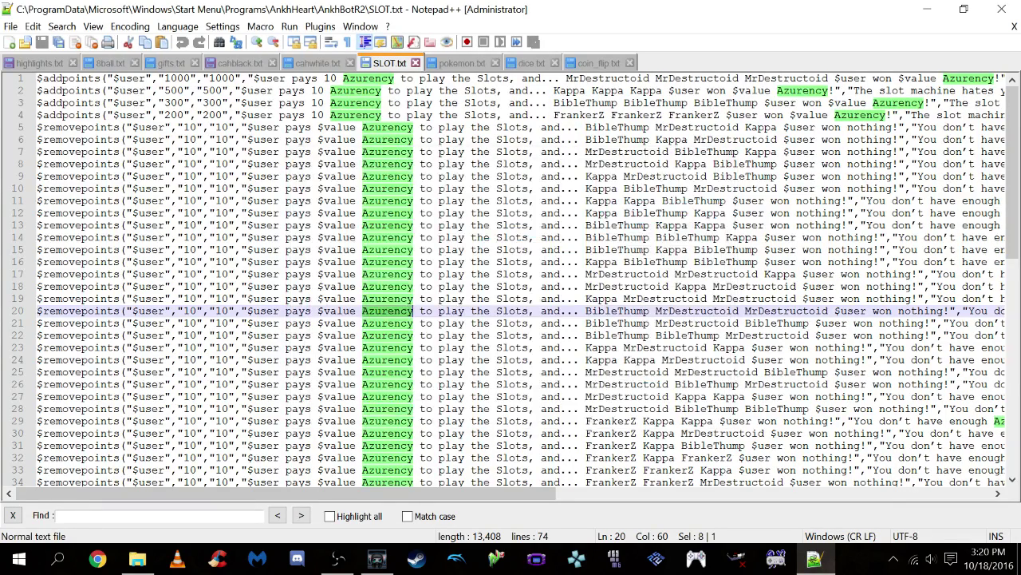
left_click(530, 250)
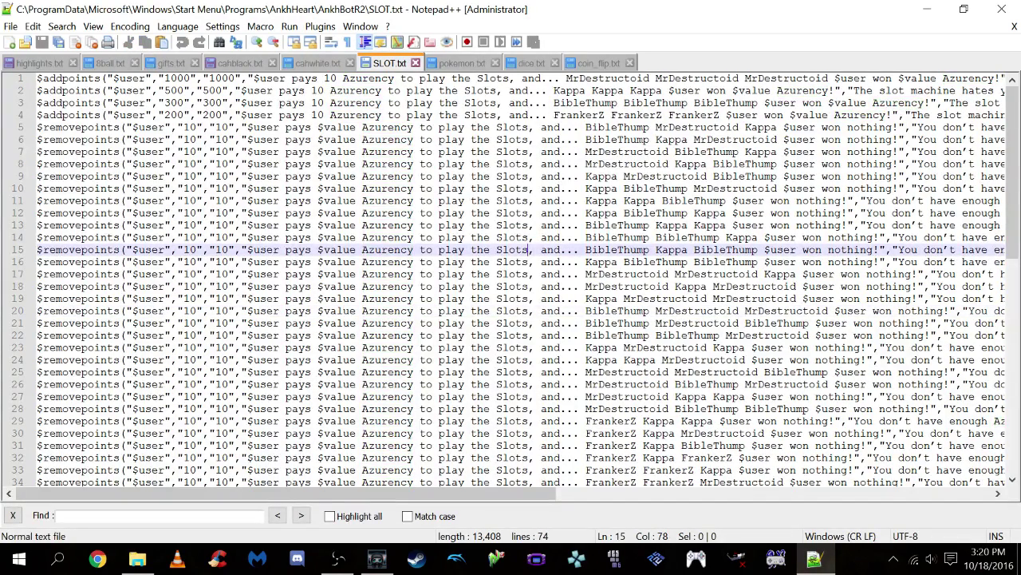
left_click(11, 26)
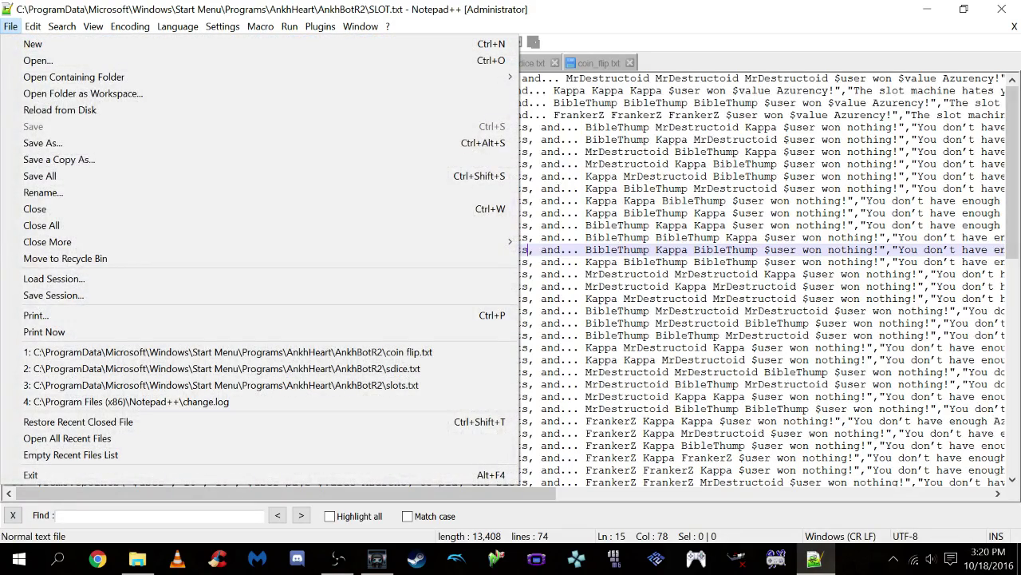
left_click(11, 27)
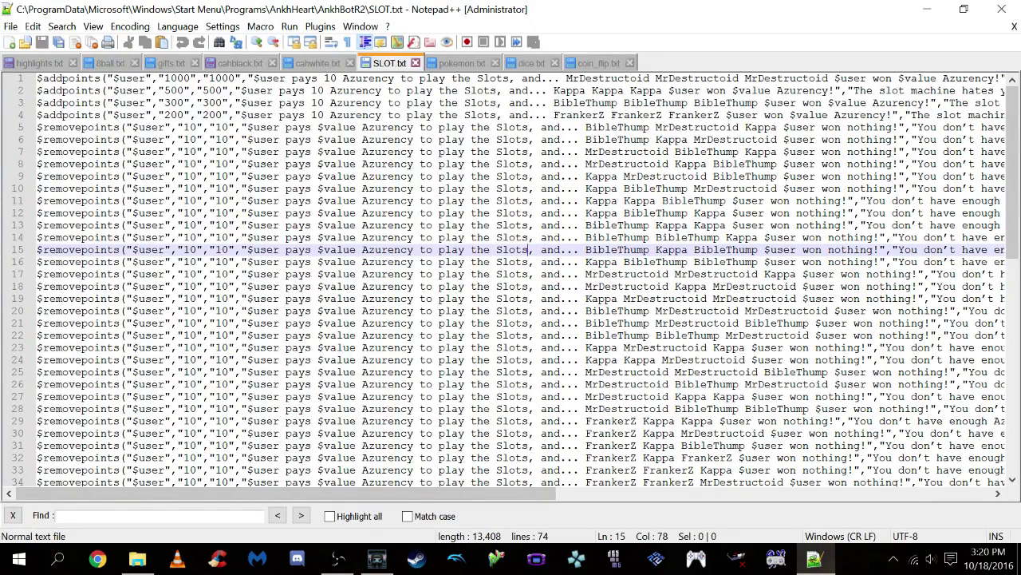
scroll(510, 279, "down", 6)
scroll(510, 280, "up", 6)
Switch to AnkhBot R2 and test the slots command by sending !slots in the console chat as Streamer
left_click(377, 558)
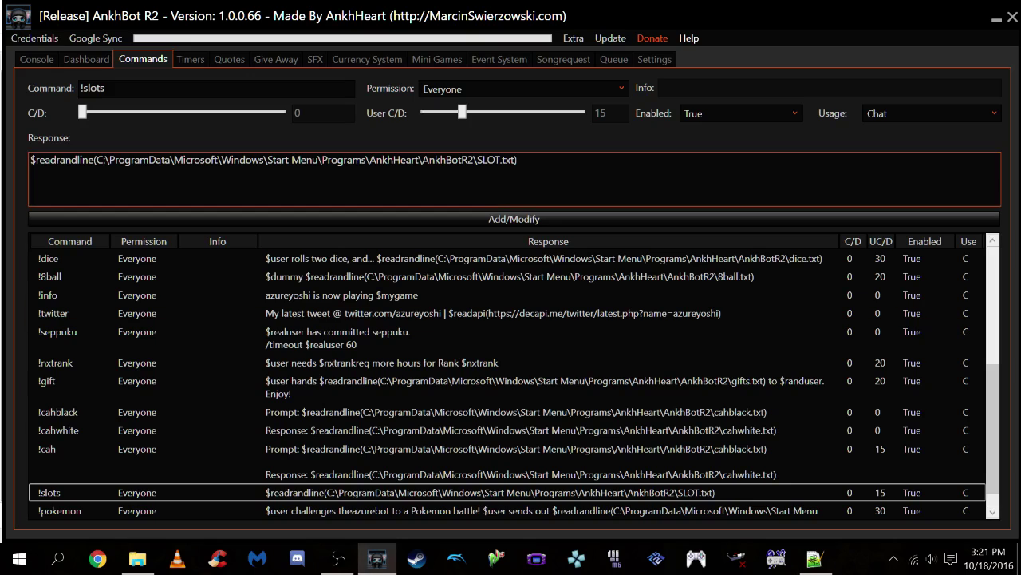
left_click(37, 59)
left_click(559, 506)
type("!slots")
key("Return")
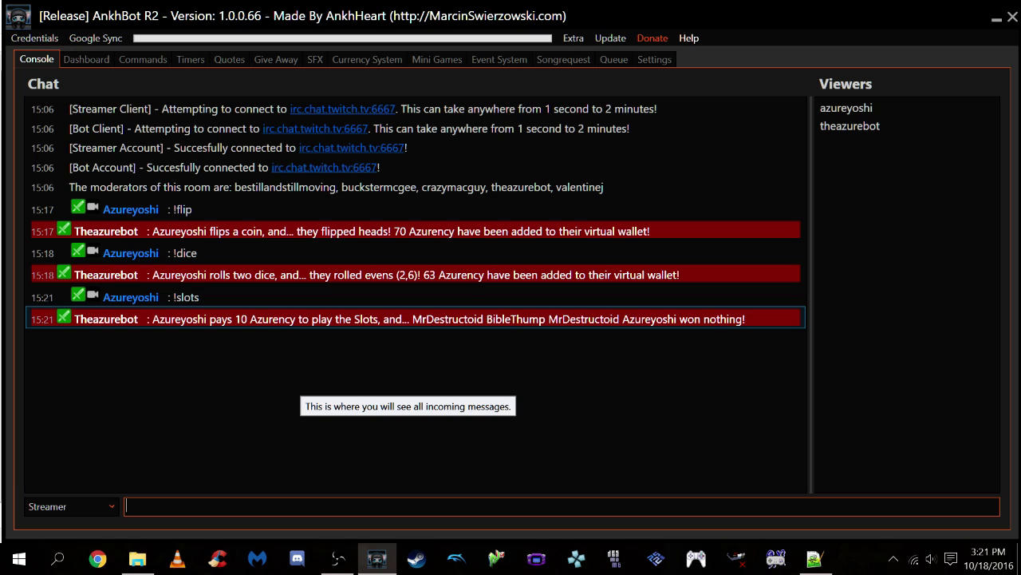
left_click(128, 506)
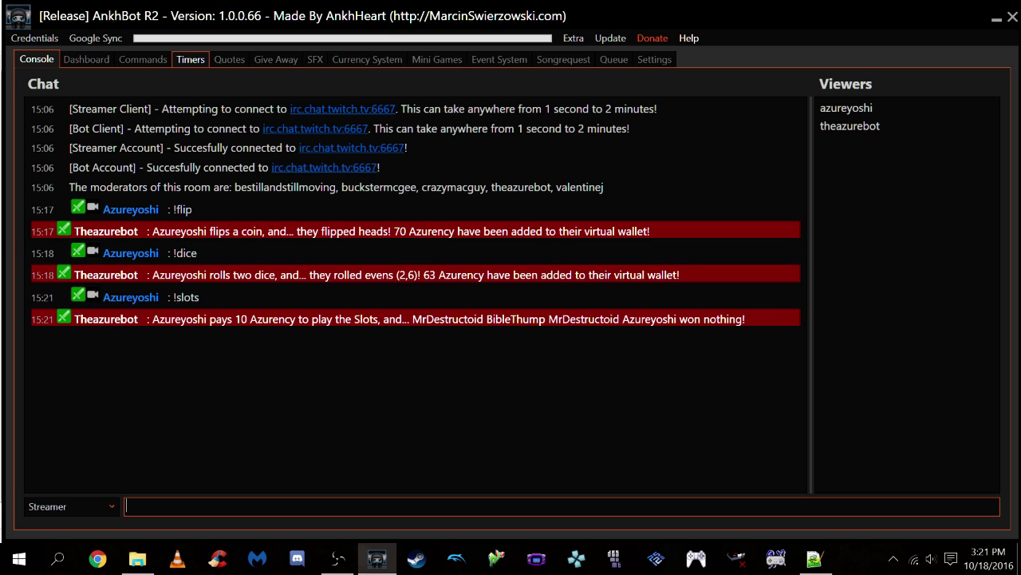
Return to the bot's commands and review the whole list from !breaktime to !pokemon, including their responses and cooldowns
left_click(143, 59)
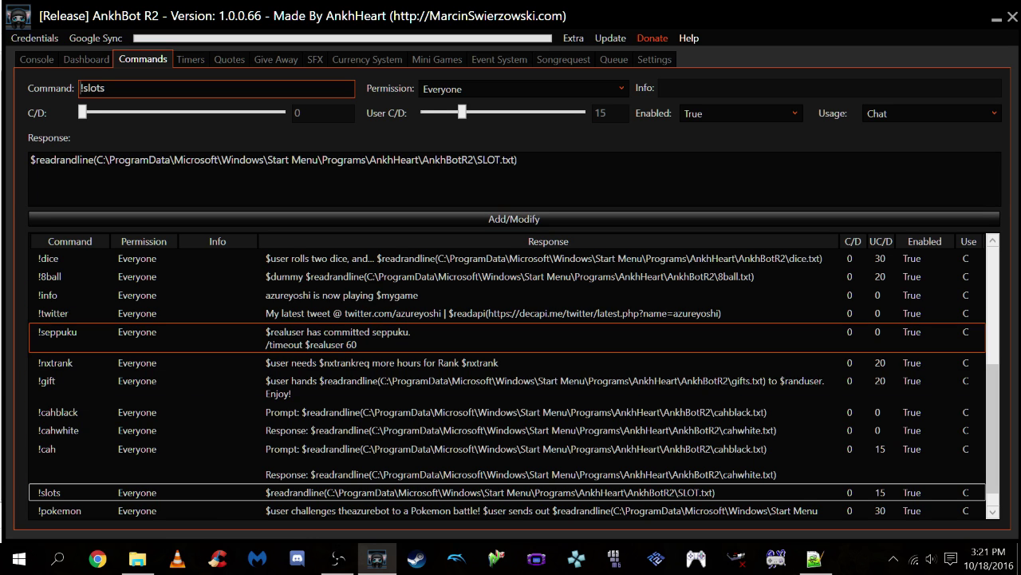
scroll(169, 255, "up", 4)
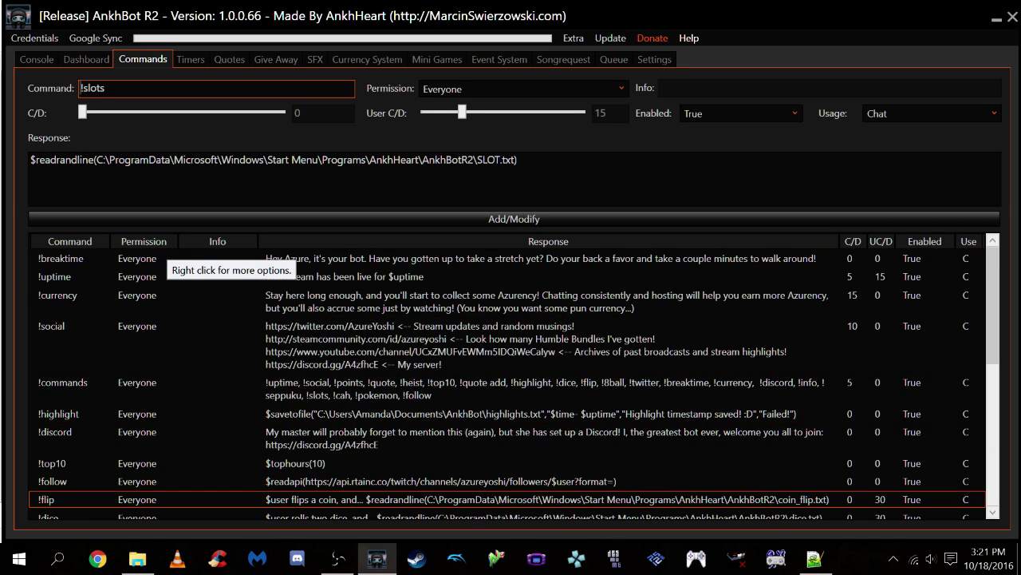
scroll(169, 495, "down", 1)
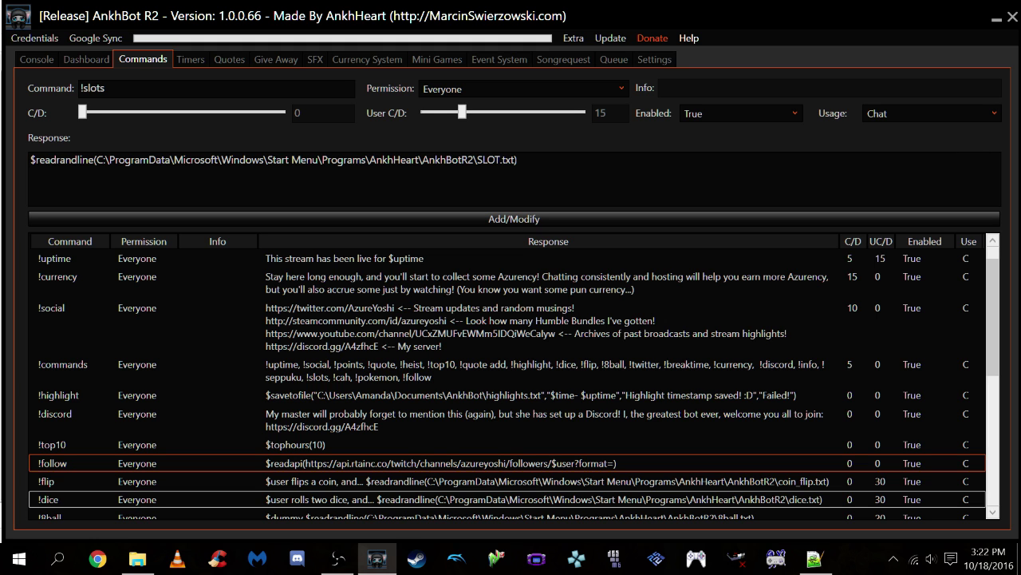
scroll(511, 471, "down", 10)
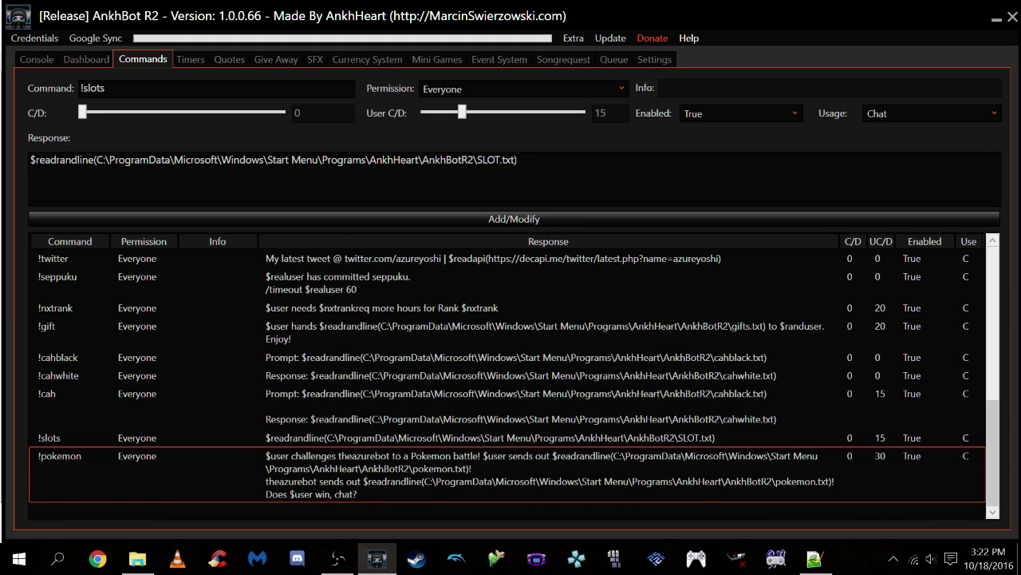
scroll(514, 384, "up", 5)
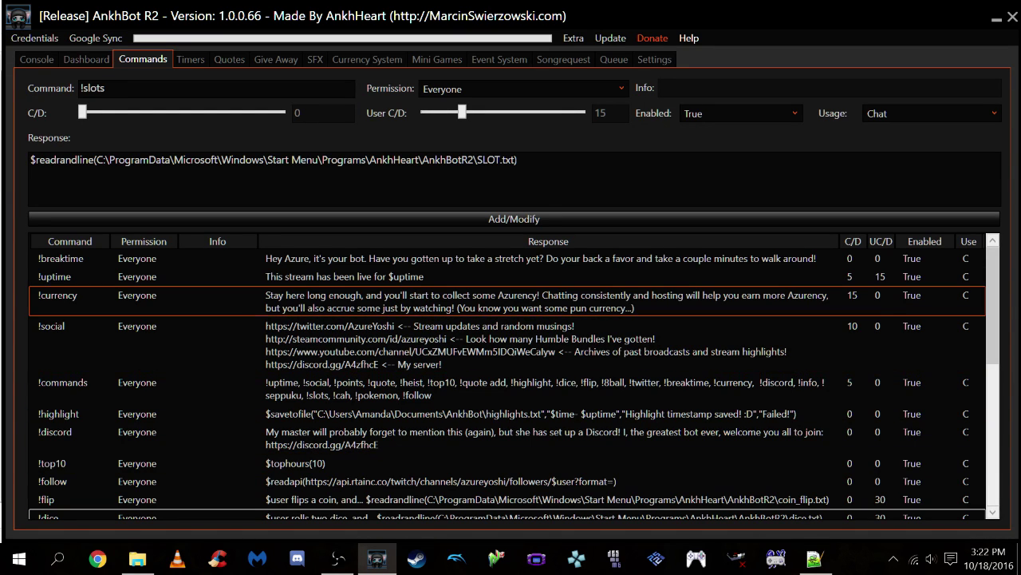
scroll(511, 303, "down", 10)
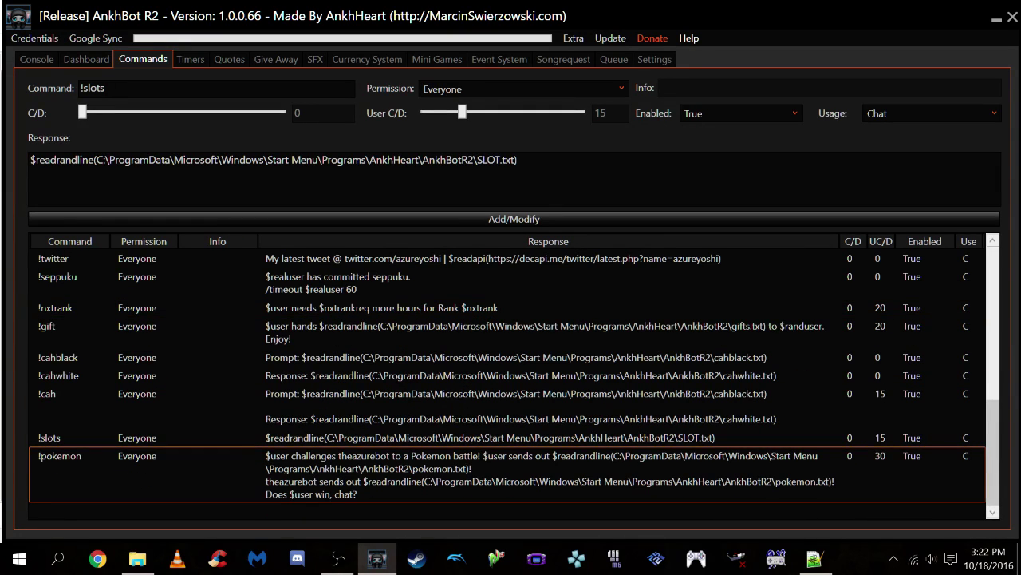